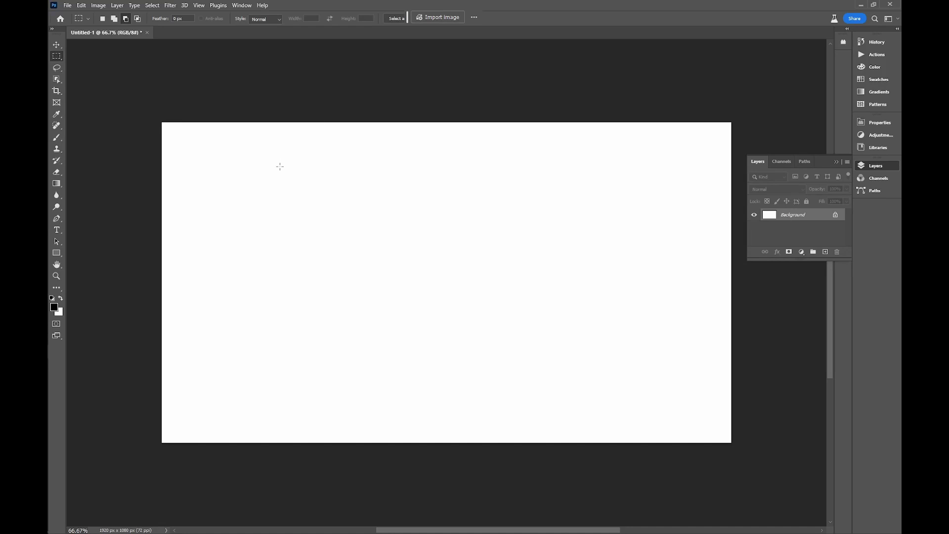
Step: Generative-fill a central rectangle with the prompt 'bright colour', producing an orange-red blob
{"action": "left_click_drag", "start_coordinate": [280, 167], "coordinate": [618, 371]}
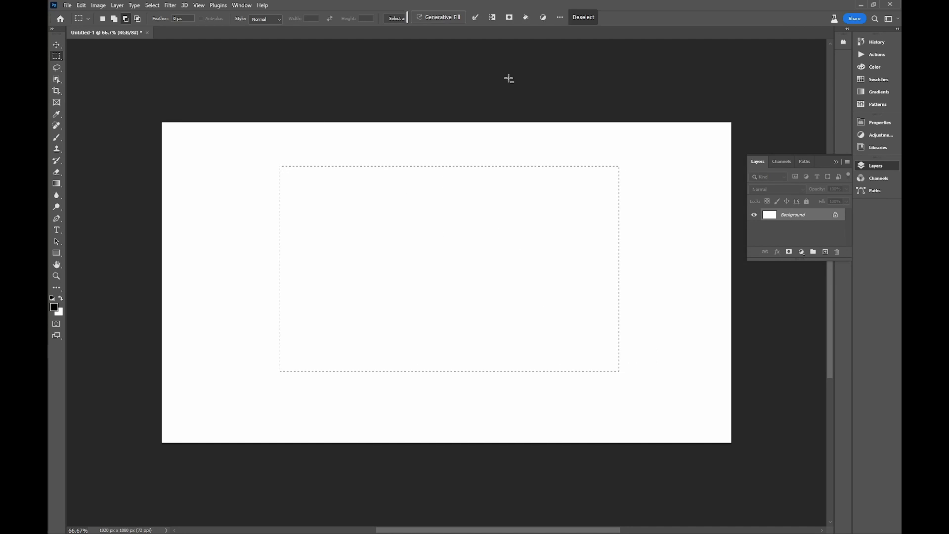
{"action": "left_click", "coordinate": [442, 16]}
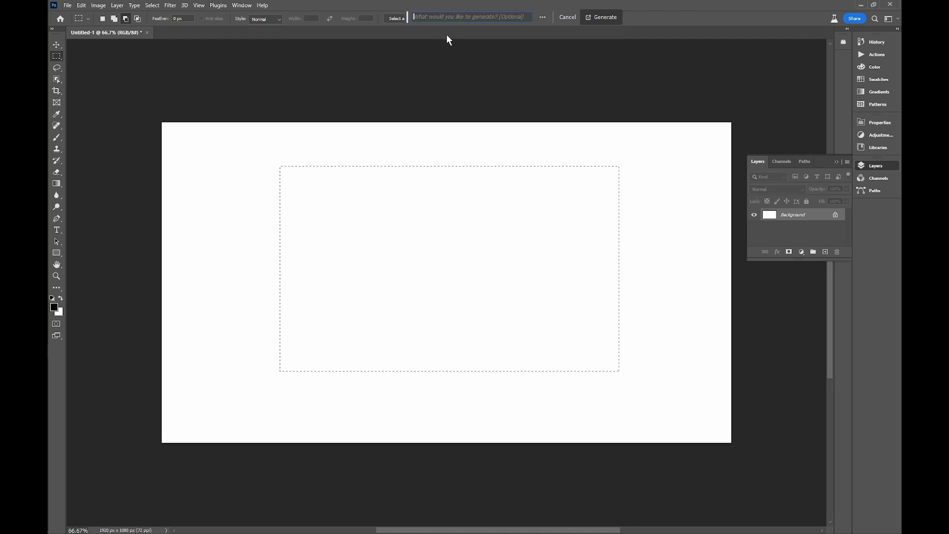
{"action": "type", "text": "bright"}
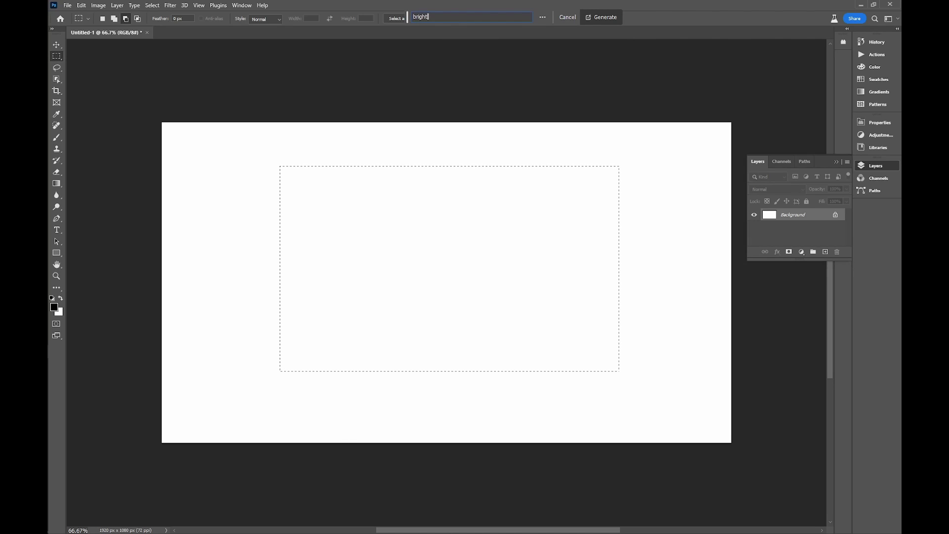
{"action": "type", "text": " colour"}
{"action": "left_click", "coordinate": [605, 17]}
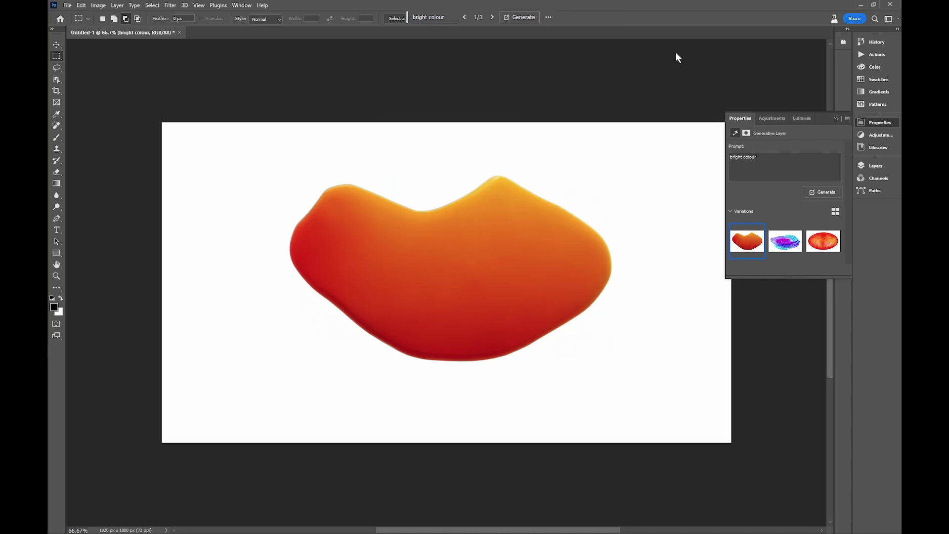
Step: Preview variations two and three, generate three more, then show the rainbow textured rectangle
{"action": "left_click", "coordinate": [787, 243]}
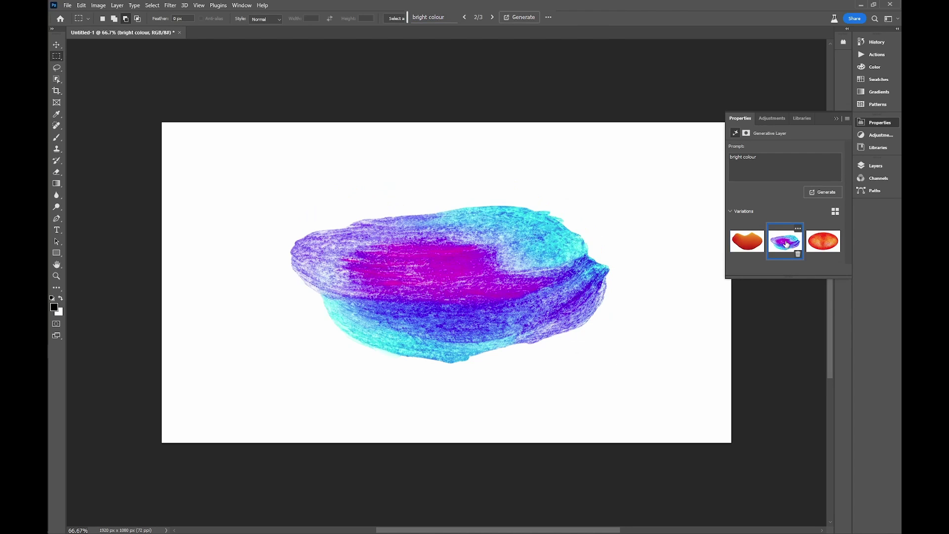
{"action": "left_click", "coordinate": [822, 240]}
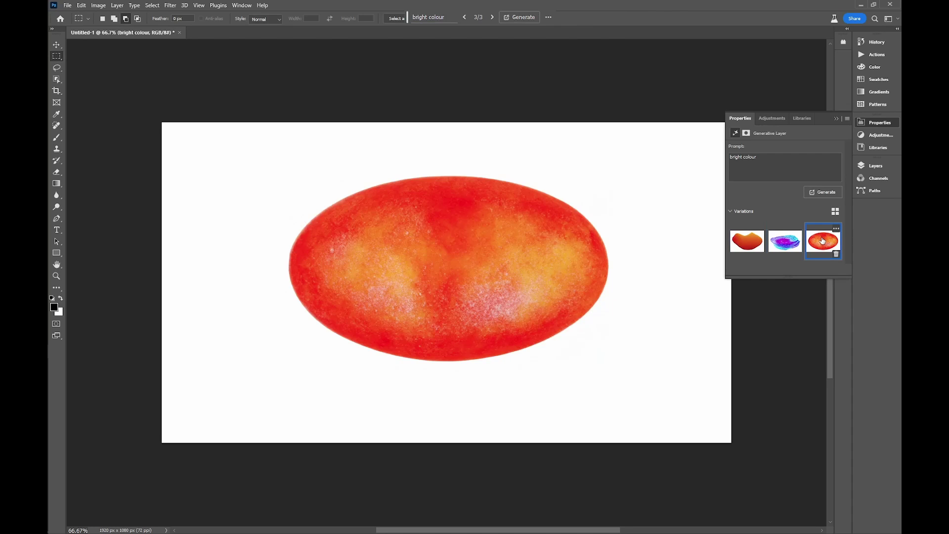
{"action": "left_click", "coordinate": [822, 194]}
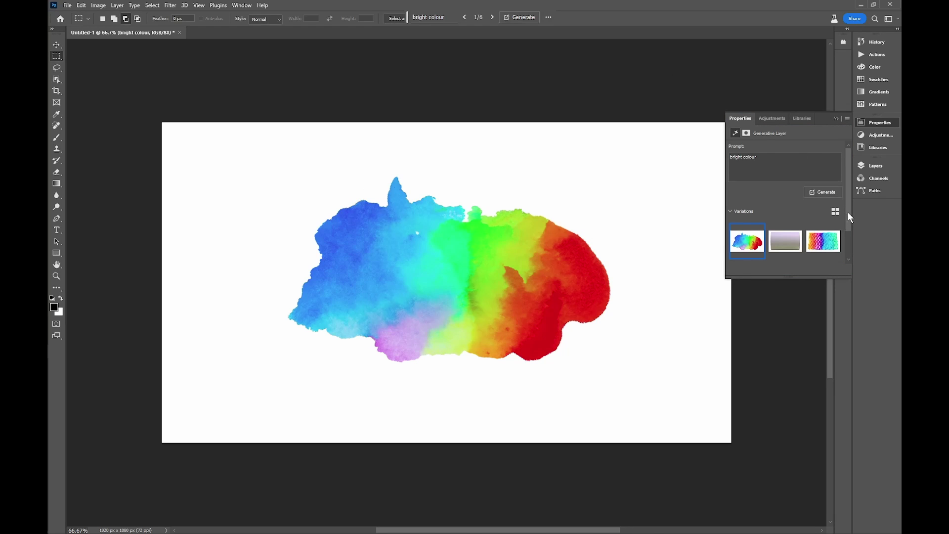
{"action": "scroll", "coordinate": [848, 216], "scroll_direction": "down", "scroll_amount": 2}
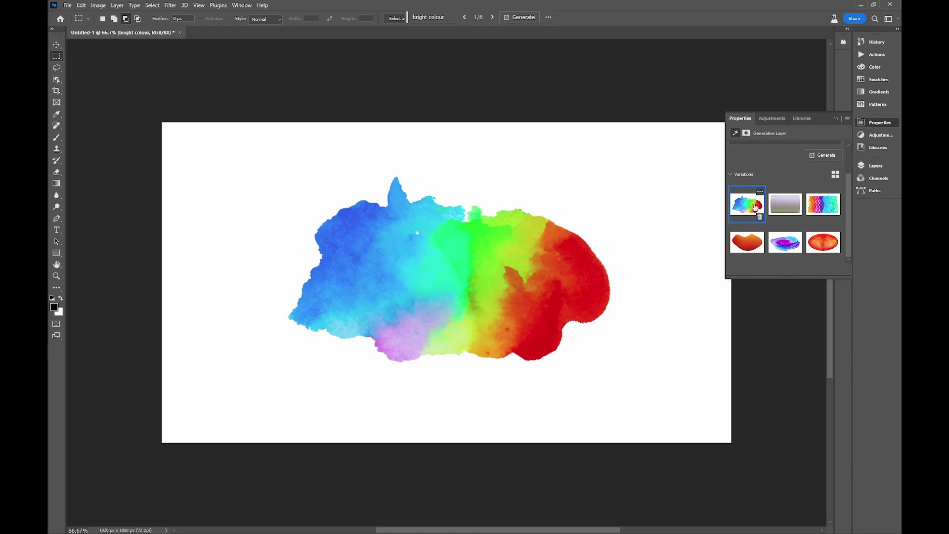
{"action": "left_click", "coordinate": [786, 205]}
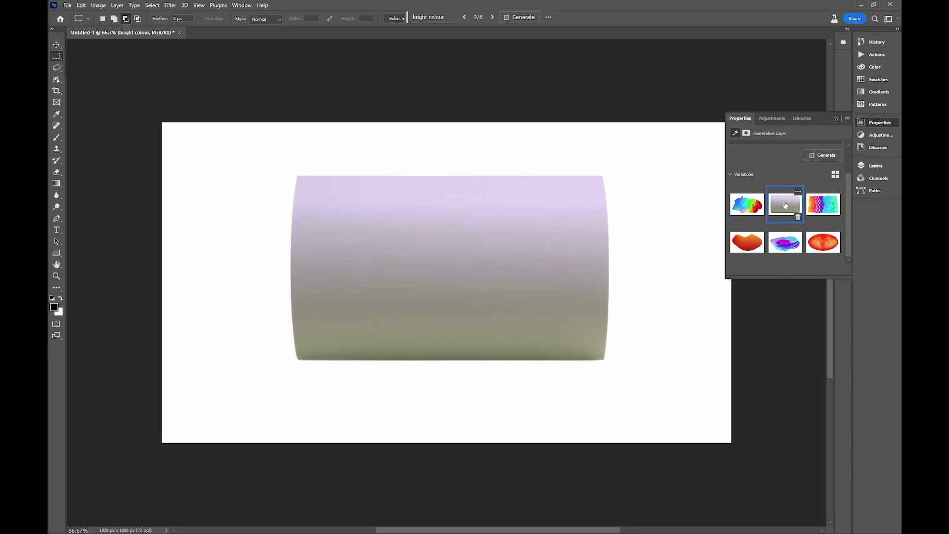
{"action": "left_click", "coordinate": [823, 207]}
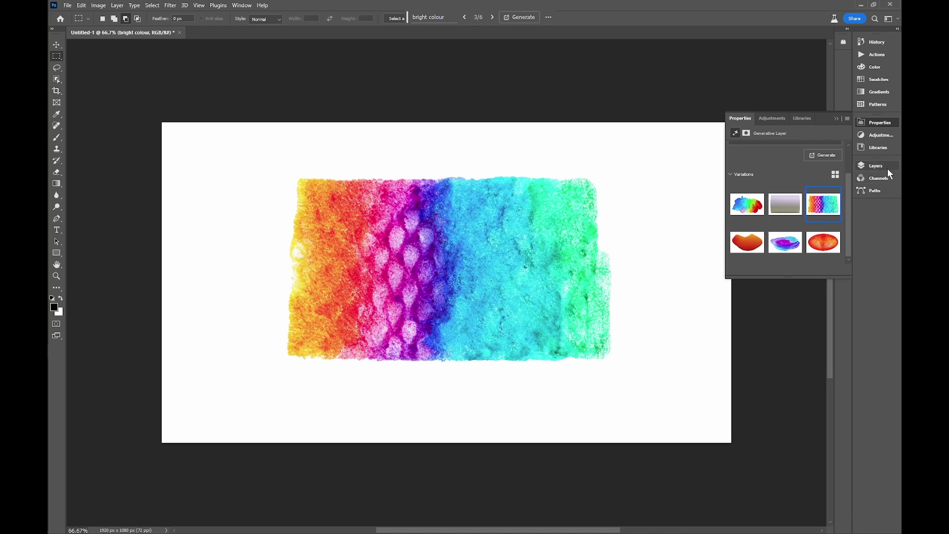
Step: Float and expand the Layers panel, then switch back to the rainbow watercolour variation
{"action": "left_click_drag", "start_coordinate": [877, 195], "coordinate": [731, 387]}
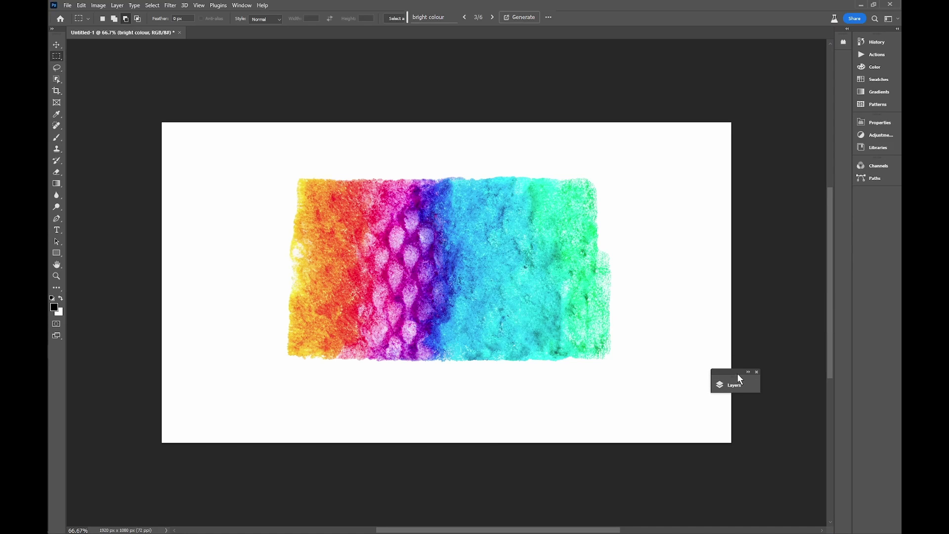
{"action": "left_click", "coordinate": [728, 385]}
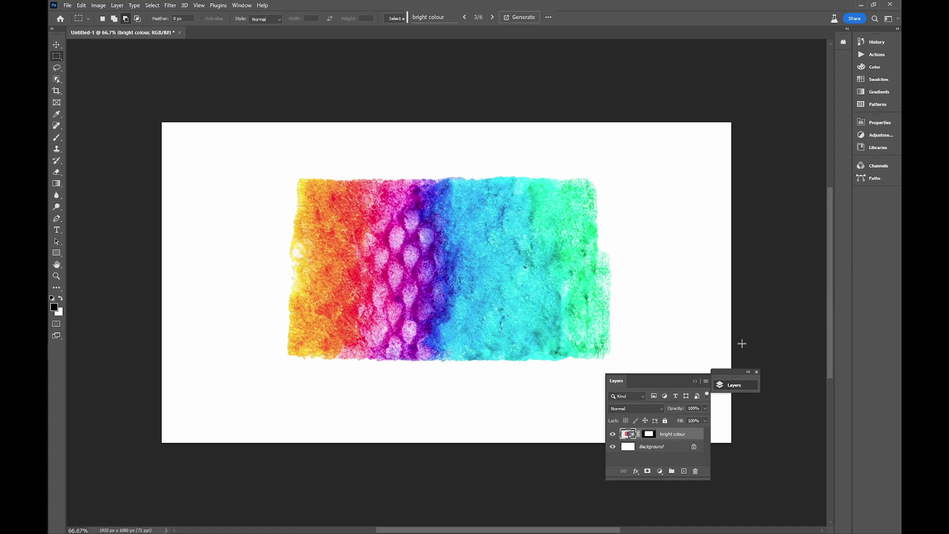
{"action": "left_click", "coordinate": [874, 121]}
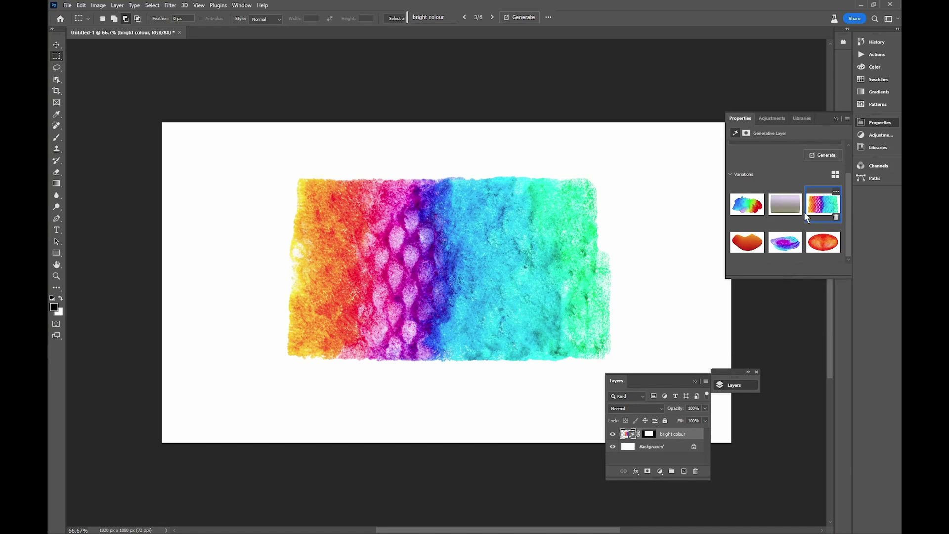
{"action": "left_click", "coordinate": [749, 209]}
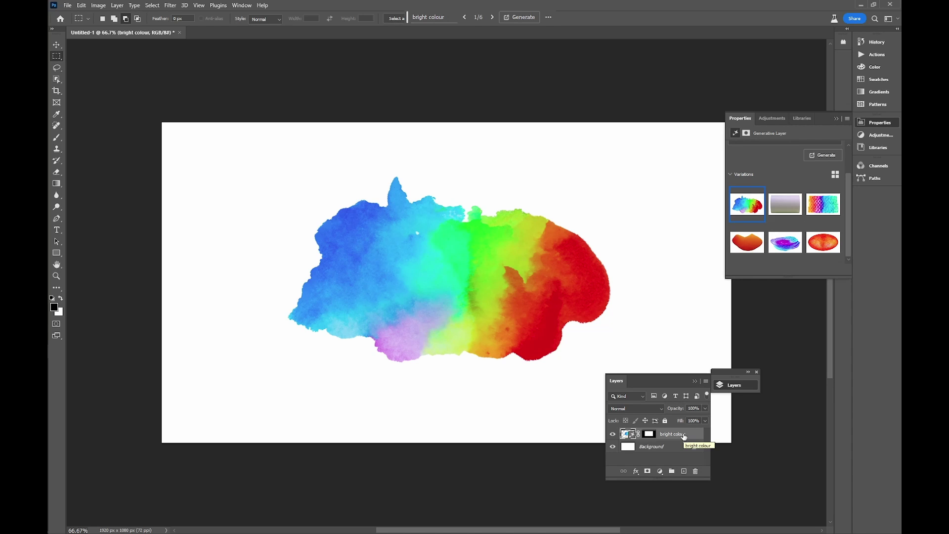
Step: Duplicate the bright colour layer, set the copy to the red ellipse variation, and compare visibility
{"action": "key", "text": "ctrl+j"}
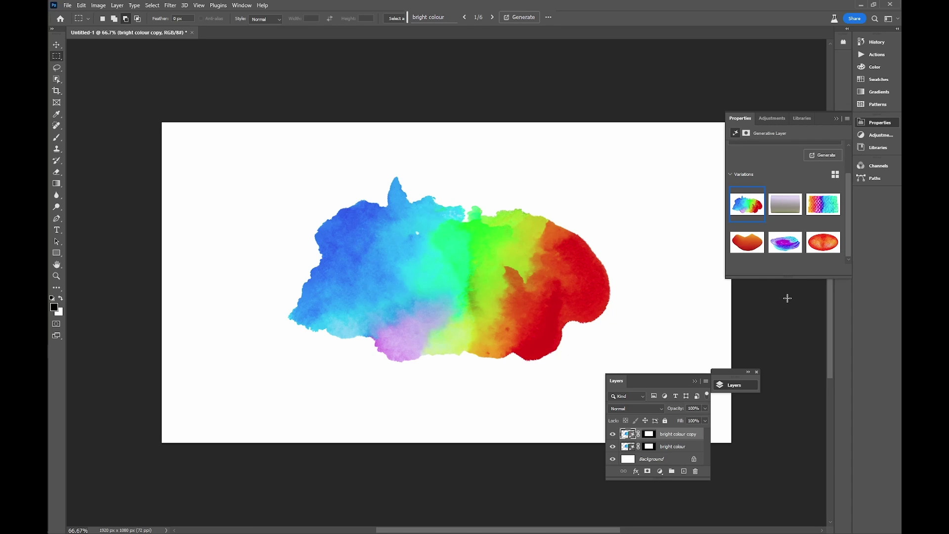
{"action": "left_click", "coordinate": [825, 246]}
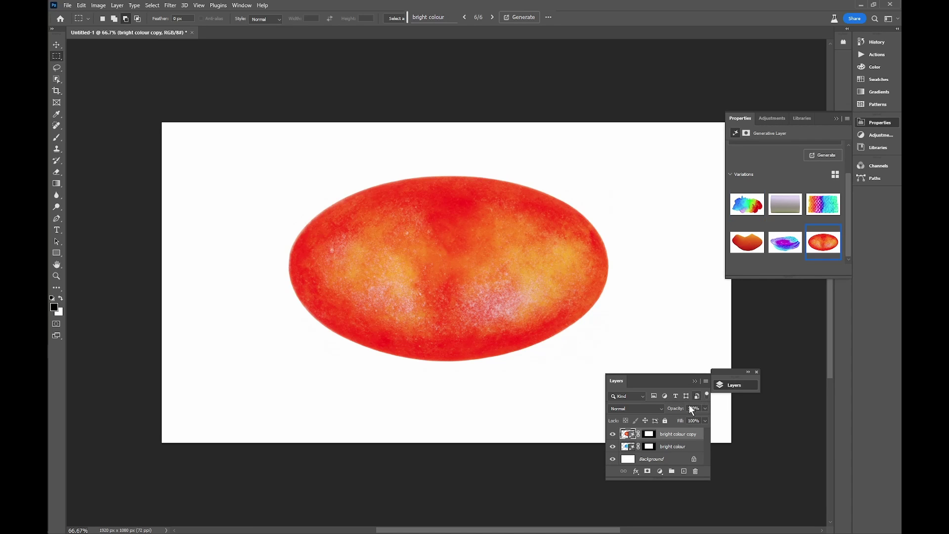
{"action": "left_click", "coordinate": [613, 435]}
{"action": "left_click", "coordinate": [613, 447]}
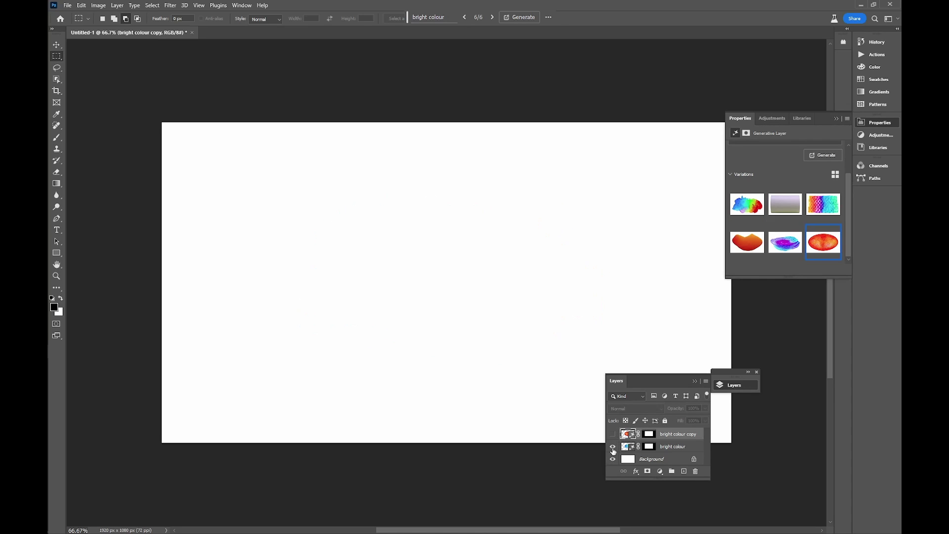
{"action": "left_click", "coordinate": [613, 447]}
{"action": "left_click", "coordinate": [613, 435]}
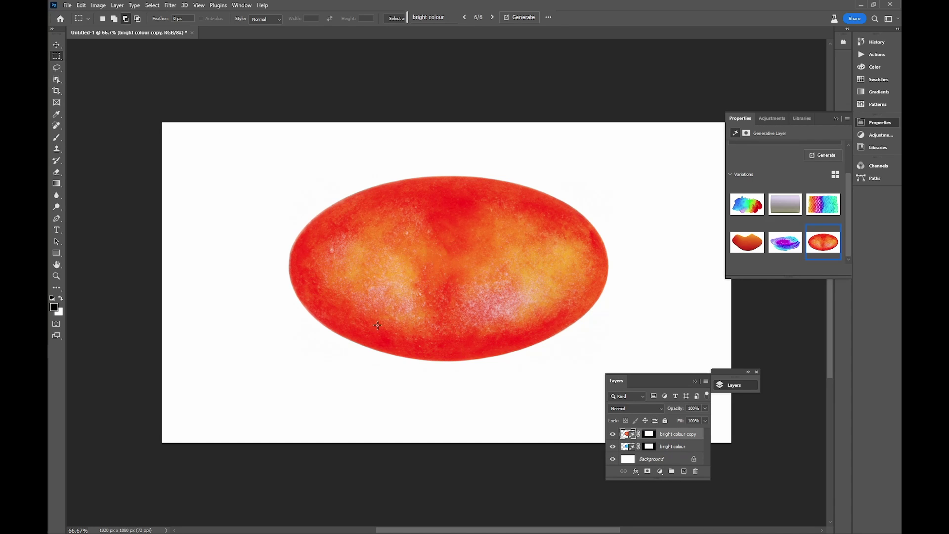
{"action": "left_click", "coordinate": [57, 137]}
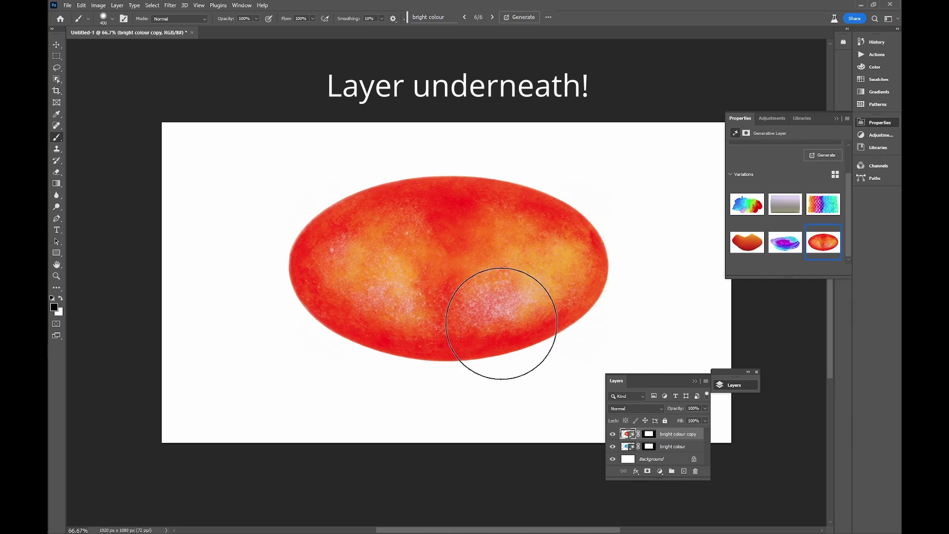
Step: Target the copy's layer mask and set the brush to 29% hardness and 158 px
{"action": "left_click", "coordinate": [651, 434]}
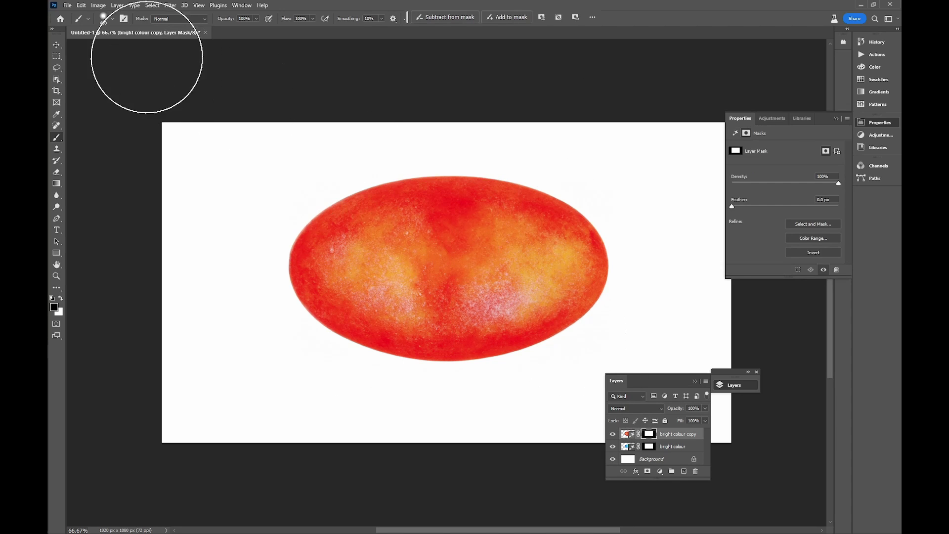
{"action": "left_click", "coordinate": [114, 19]}
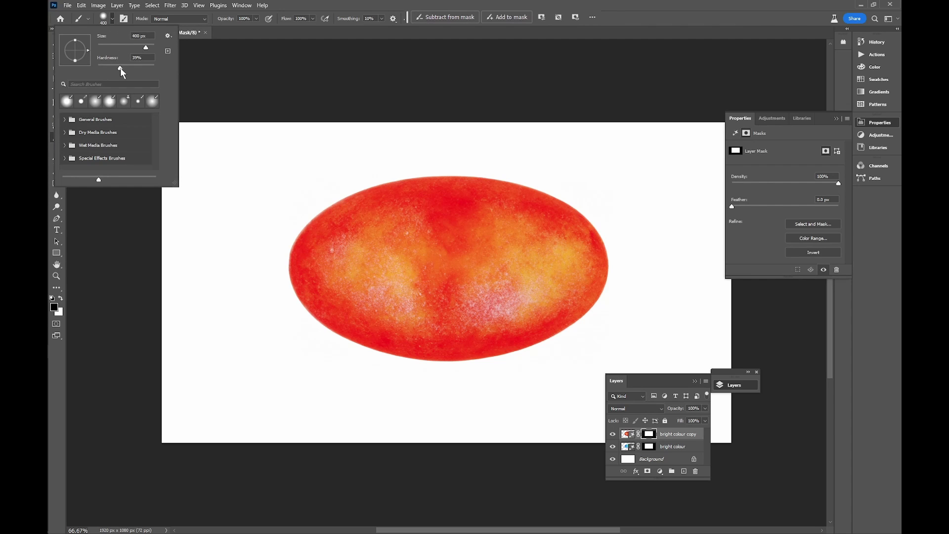
{"action": "left_click_drag", "start_coordinate": [120, 68], "coordinate": [115, 67]}
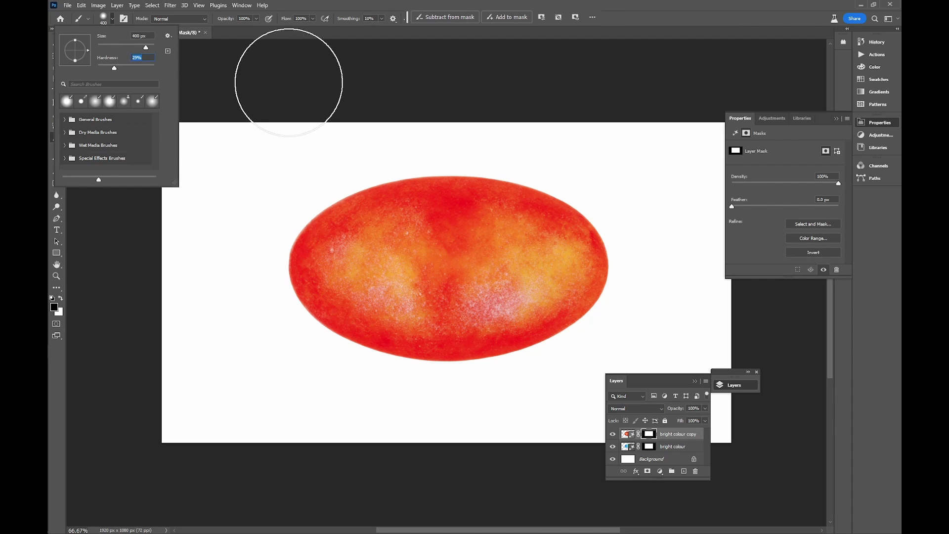
{"action": "left_click_drag", "start_coordinate": [125, 46], "coordinate": [122, 47]}
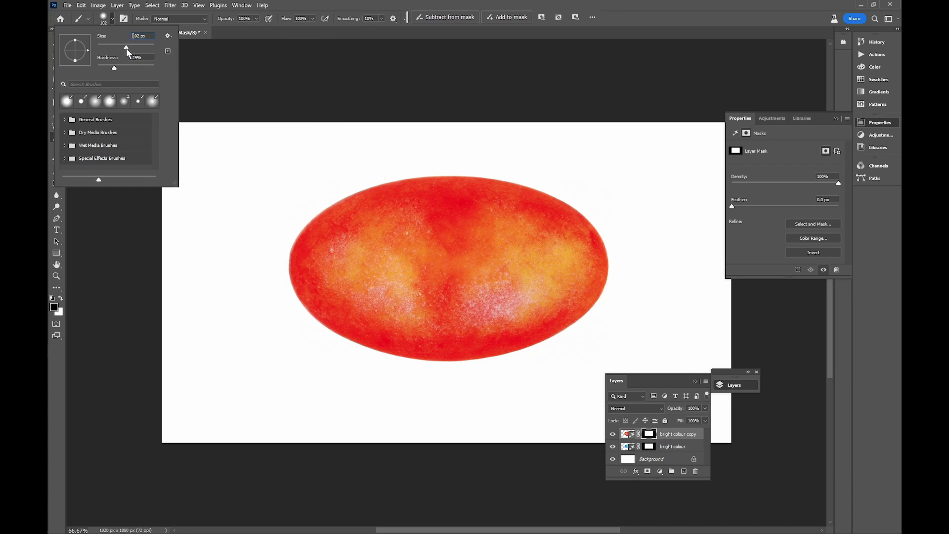
{"action": "left_click_drag", "start_coordinate": [131, 48], "coordinate": [134, 47]}
Step: Paint black around the red ellipse's edges so the rainbow blob shows through
{"action": "left_click", "coordinate": [357, 86]}
{"action": "mouse_move", "coordinate": [371, 186]}
{"action": "left_mouse_down"}
{"action": "mouse_move", "coordinate": [355, 203]}
{"action": "mouse_move", "coordinate": [376, 188]}
{"action": "mouse_move", "coordinate": [447, 176]}
{"action": "mouse_move", "coordinate": [561, 201]}
{"action": "mouse_move", "coordinate": [590, 224]}
{"action": "mouse_move", "coordinate": [477, 173]}
{"action": "mouse_move", "coordinate": [434, 172]}
{"action": "mouse_move", "coordinate": [591, 241]}
{"action": "mouse_move", "coordinate": [596, 266]}
{"action": "mouse_move", "coordinate": [587, 298]}
{"action": "mouse_move", "coordinate": [507, 349]}
{"action": "mouse_move", "coordinate": [458, 358]}
{"action": "mouse_move", "coordinate": [314, 317]}
{"action": "mouse_move", "coordinate": [293, 295]}
{"action": "mouse_move", "coordinate": [292, 251]}
{"action": "mouse_move", "coordinate": [362, 183]}
{"action": "mouse_move", "coordinate": [315, 225]}
{"action": "mouse_move", "coordinate": [301, 260]}
{"action": "mouse_move", "coordinate": [300, 305]}
{"action": "mouse_move", "coordinate": [327, 324]}
{"action": "mouse_move", "coordinate": [465, 355]}
{"action": "mouse_move", "coordinate": [577, 326]}
{"action": "mouse_move", "coordinate": [591, 291]}
{"action": "mouse_move", "coordinate": [584, 250]}
{"action": "mouse_move", "coordinate": [552, 225]}
{"action": "mouse_move", "coordinate": [485, 200]}
{"action": "mouse_move", "coordinate": [363, 182]}
{"action": "mouse_move", "coordinate": [414, 197]}
{"action": "mouse_move", "coordinate": [361, 194]}
{"action": "left_mouse_up"}
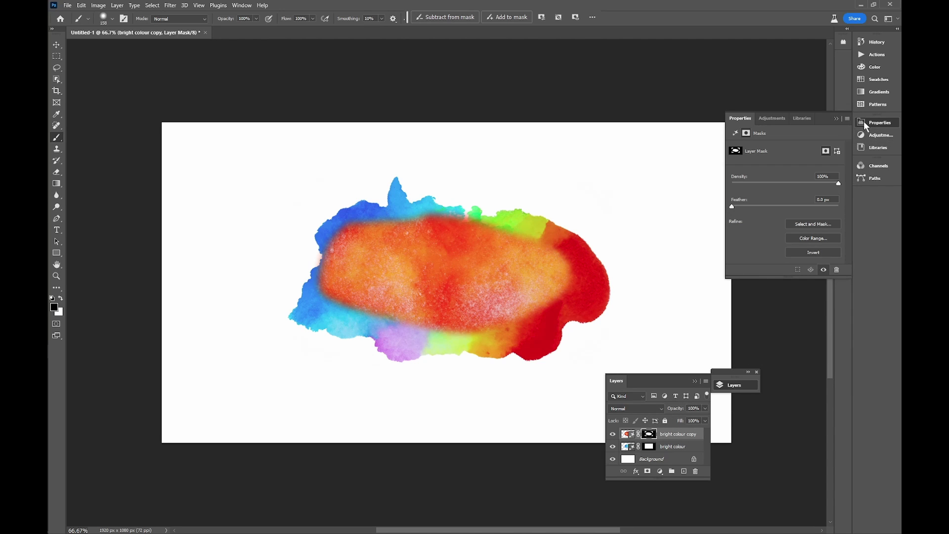
{"action": "left_click", "coordinate": [681, 435]}
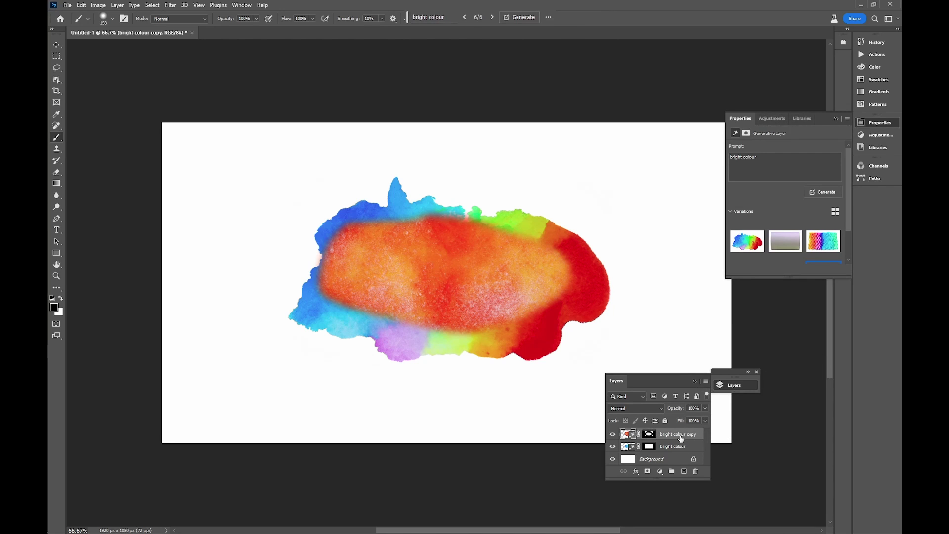
Step: Duplicate the masked copy into bright colour copy 2 using the purple variation
{"action": "key", "text": "ctrl+j"}
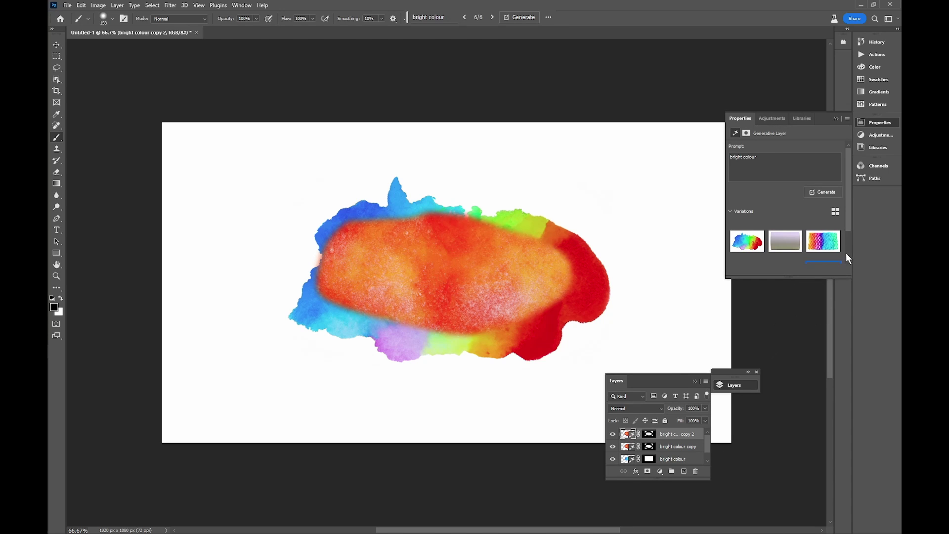
{"action": "left_click_drag", "start_coordinate": [849, 218], "coordinate": [851, 260]}
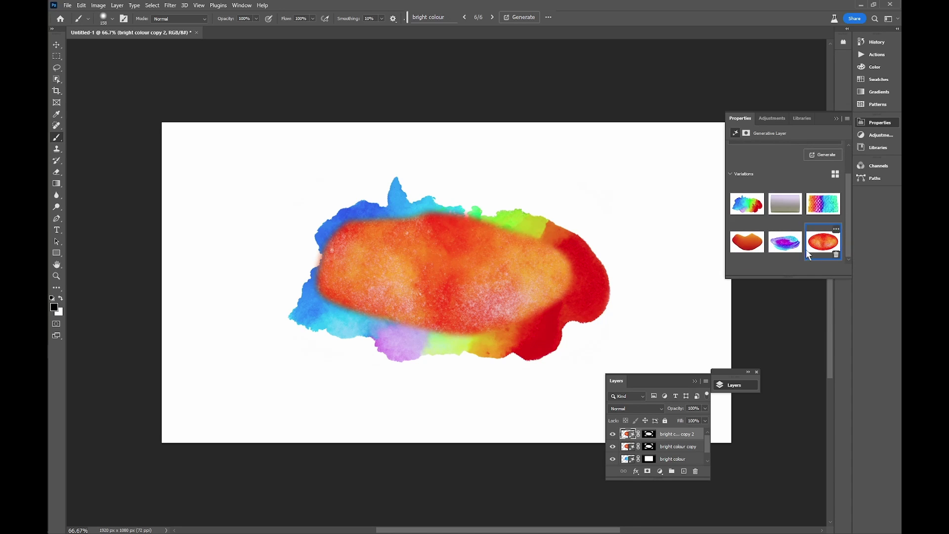
{"action": "left_click", "coordinate": [787, 242]}
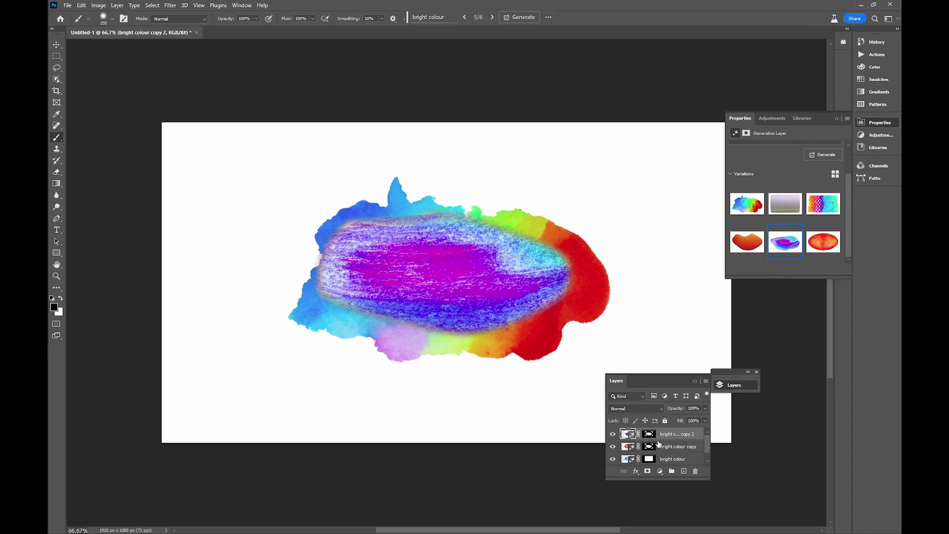
Step: Mask the purple layer's outer edge and a centre dot to reveal orange beneath
{"action": "left_click", "coordinate": [649, 434]}
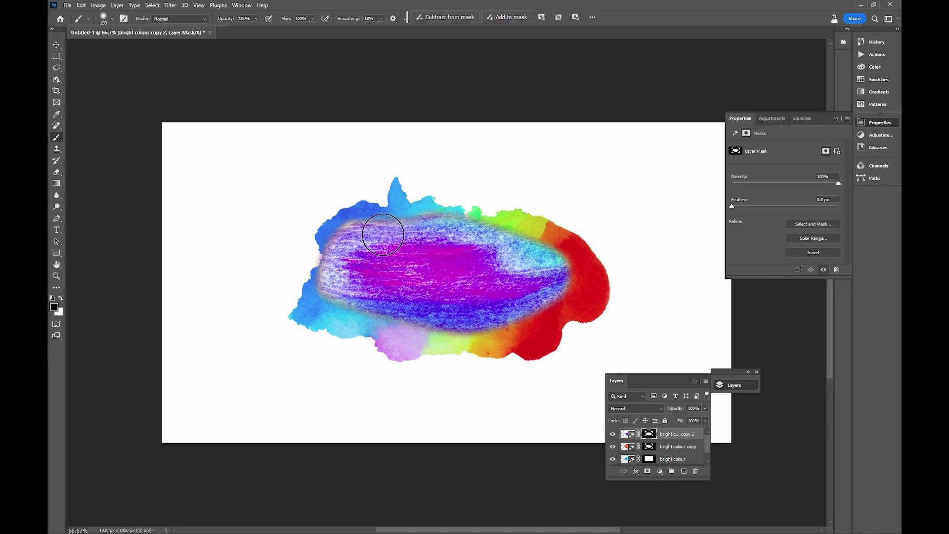
{"action": "mouse_move", "coordinate": [391, 221]}
{"action": "left_mouse_down"}
{"action": "mouse_move", "coordinate": [335, 246]}
{"action": "mouse_move", "coordinate": [360, 232]}
{"action": "mouse_move", "coordinate": [333, 265]}
{"action": "mouse_move", "coordinate": [336, 291]}
{"action": "mouse_move", "coordinate": [369, 314]}
{"action": "mouse_move", "coordinate": [467, 336]}
{"action": "mouse_move", "coordinate": [553, 307]}
{"action": "mouse_move", "coordinate": [565, 289]}
{"action": "mouse_move", "coordinate": [555, 268]}
{"action": "mouse_move", "coordinate": [495, 234]}
{"action": "mouse_move", "coordinate": [383, 222]}
{"action": "mouse_move", "coordinate": [490, 220]}
{"action": "mouse_move", "coordinate": [605, 237]}
{"action": "mouse_move", "coordinate": [523, 307]}
{"action": "mouse_move", "coordinate": [540, 283]}
{"action": "left_mouse_up"}
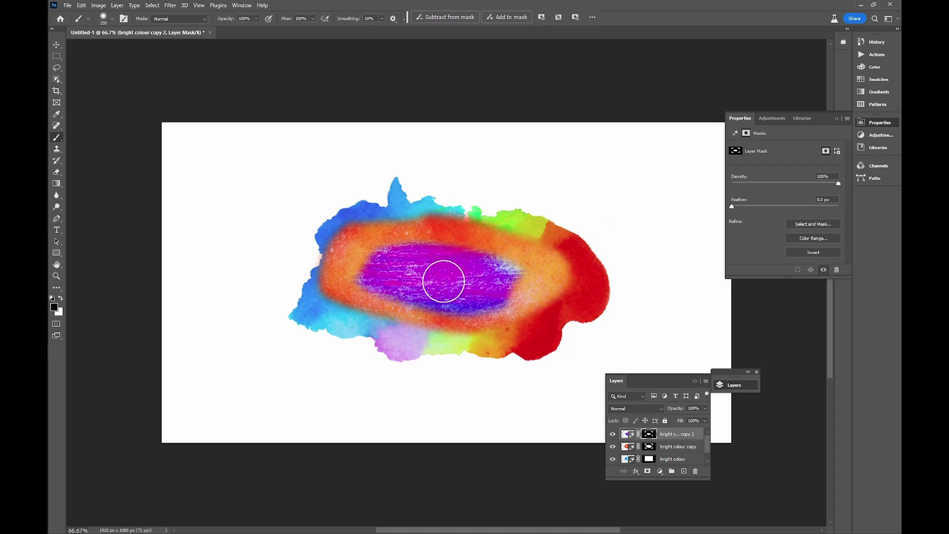
{"action": "left_click", "coordinate": [443, 278]}
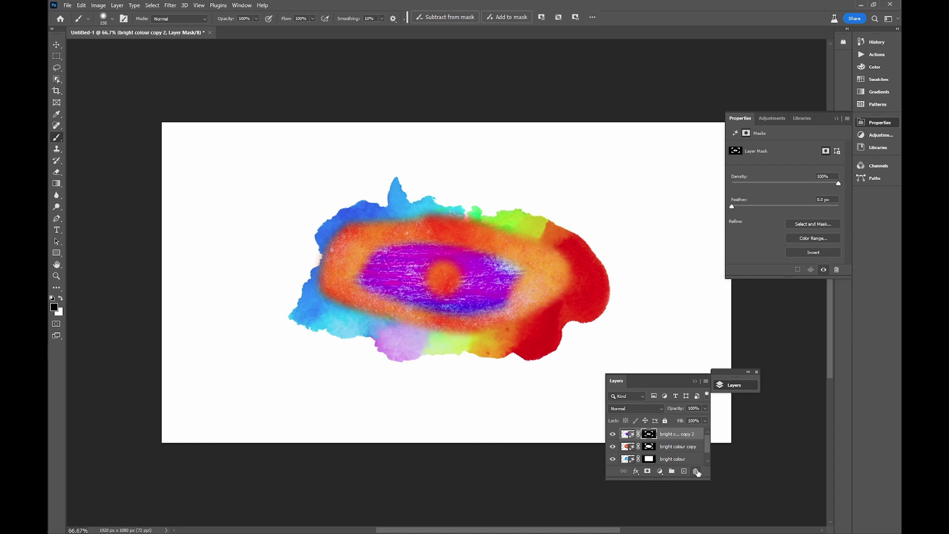
{"action": "left_click_drag", "start_coordinate": [695, 480], "coordinate": [695, 508]}
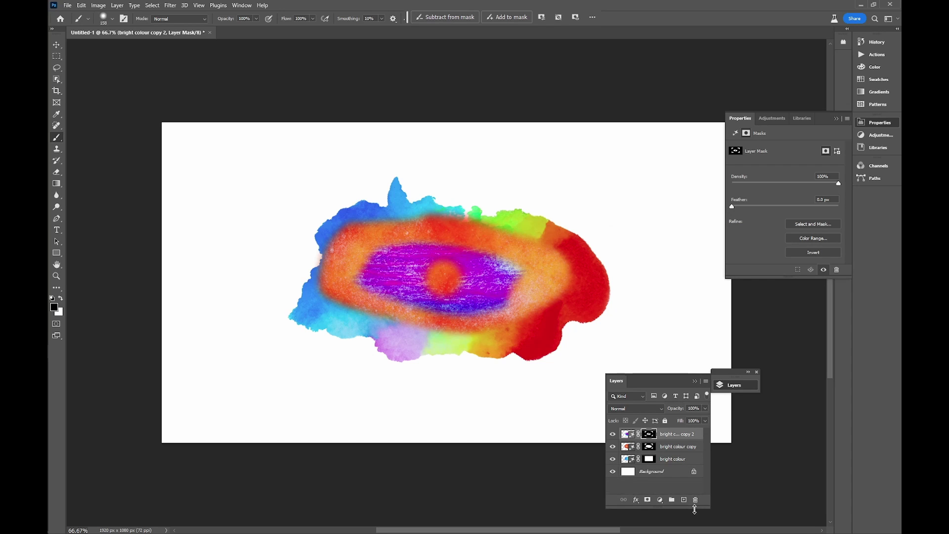
{"action": "left_click", "coordinate": [613, 472], "text": "alt"}
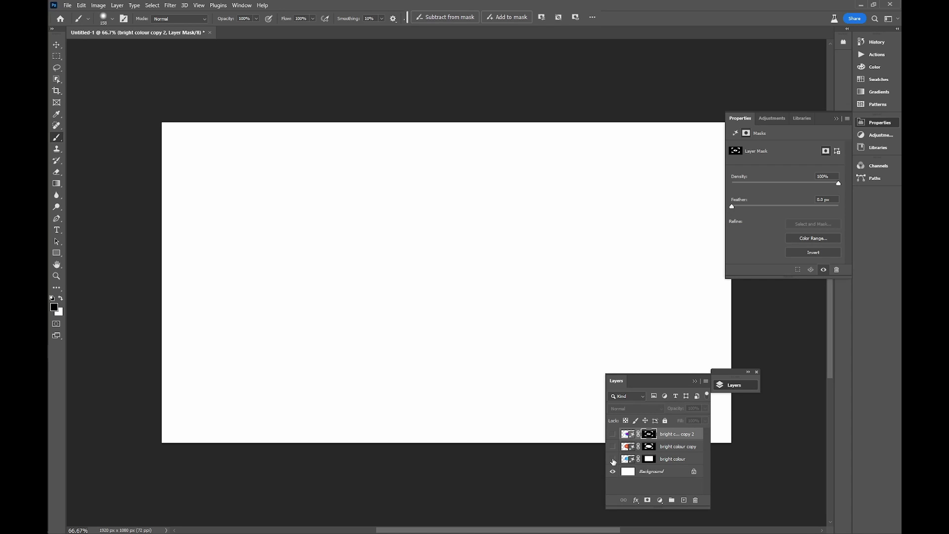
{"action": "left_click", "coordinate": [613, 459]}
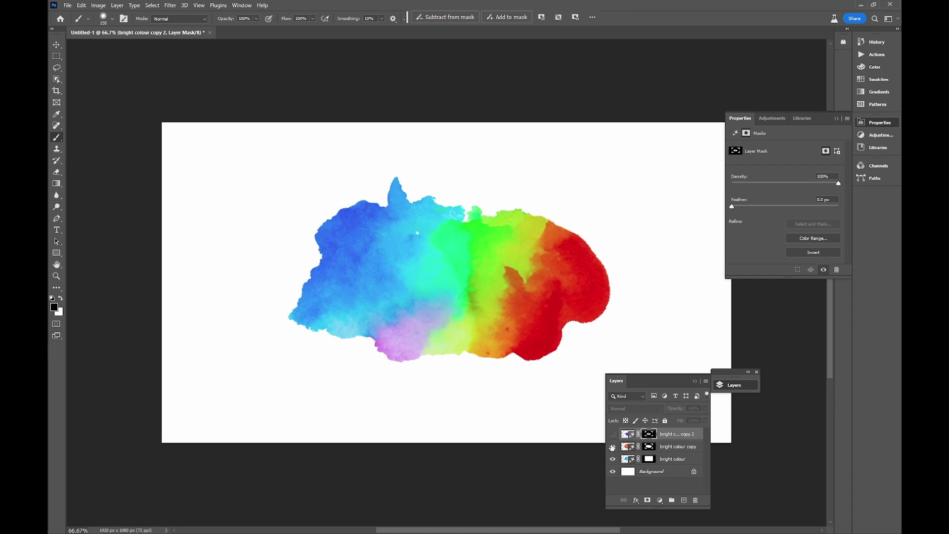
{"action": "left_click", "coordinate": [613, 447]}
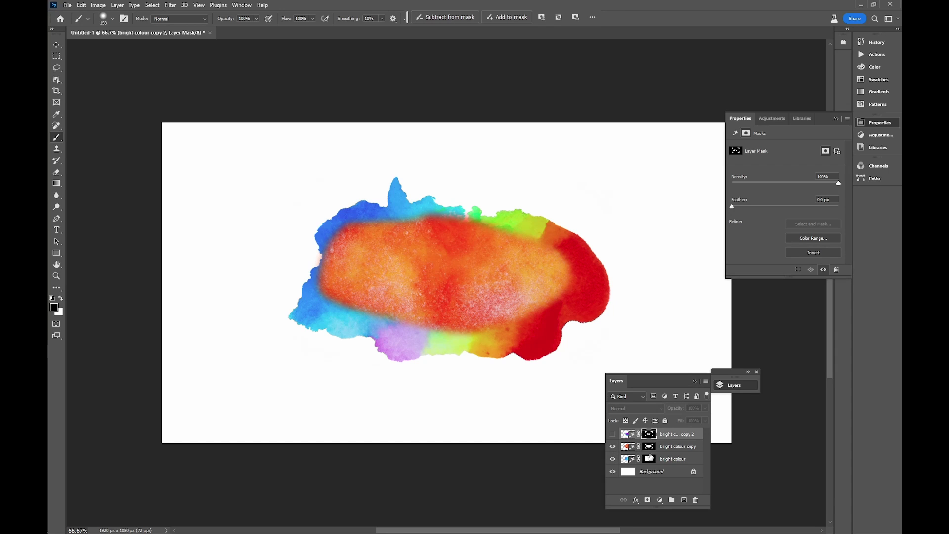
{"action": "left_click", "coordinate": [613, 435]}
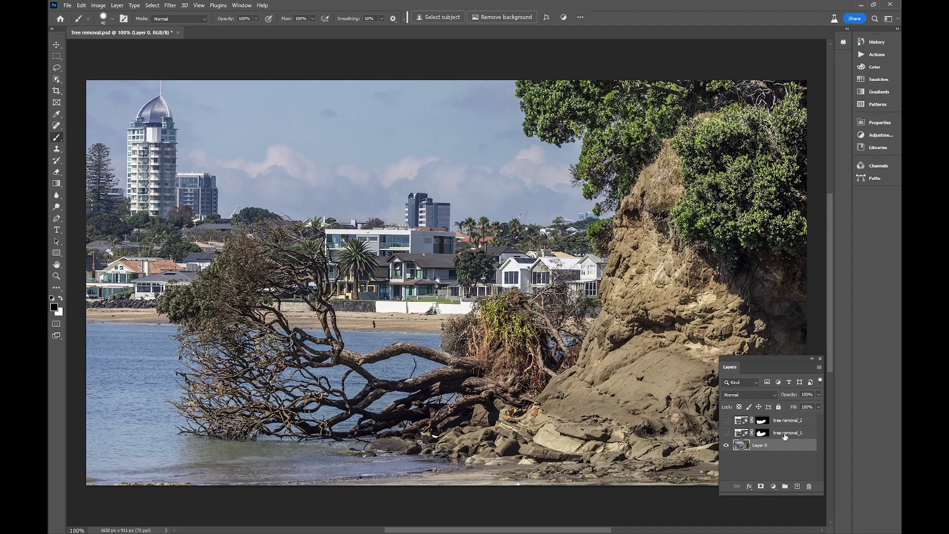
Step: In Tree removal.psd, select Layer 0 and bring up the Load Selection dialog
{"action": "left_click", "coordinate": [785, 433]}
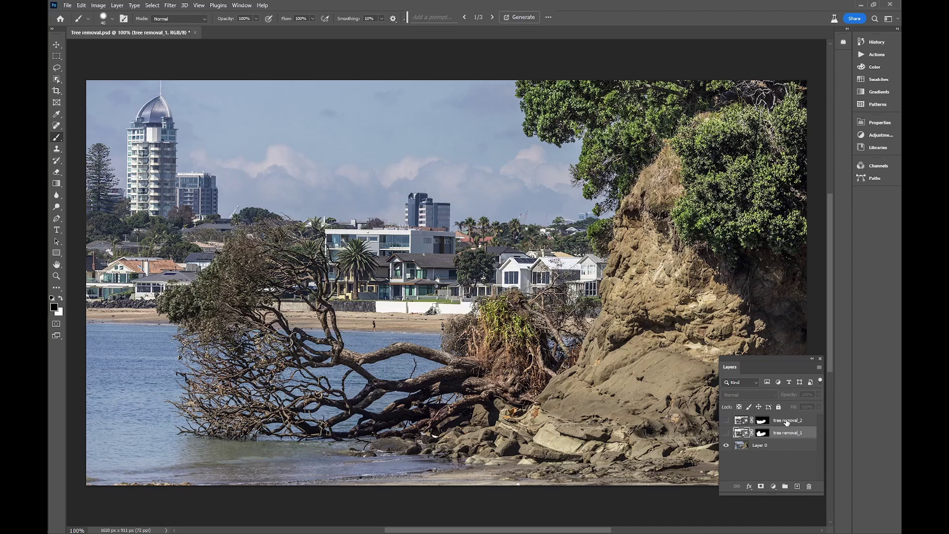
{"action": "left_click", "coordinate": [787, 422]}
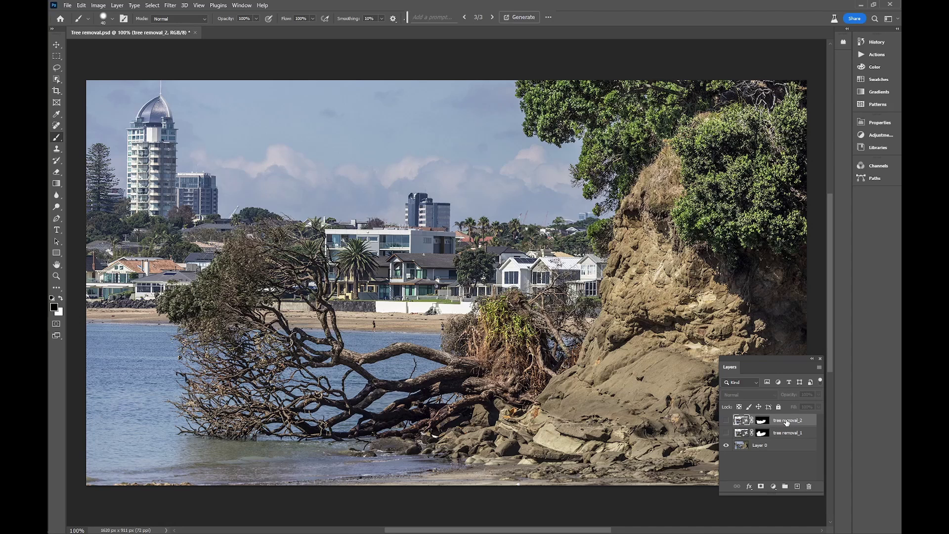
{"action": "left_click", "coordinate": [771, 447]}
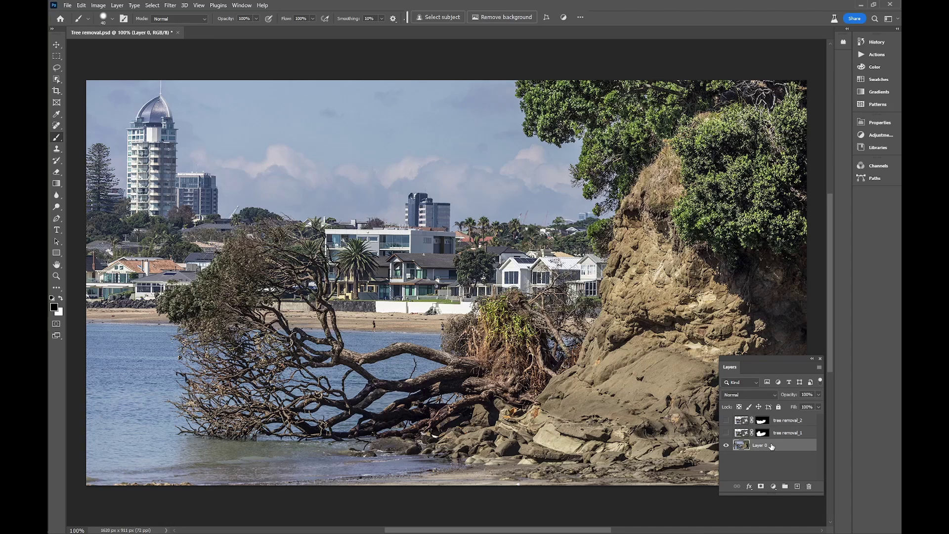
{"action": "left_click", "coordinate": [153, 6]}
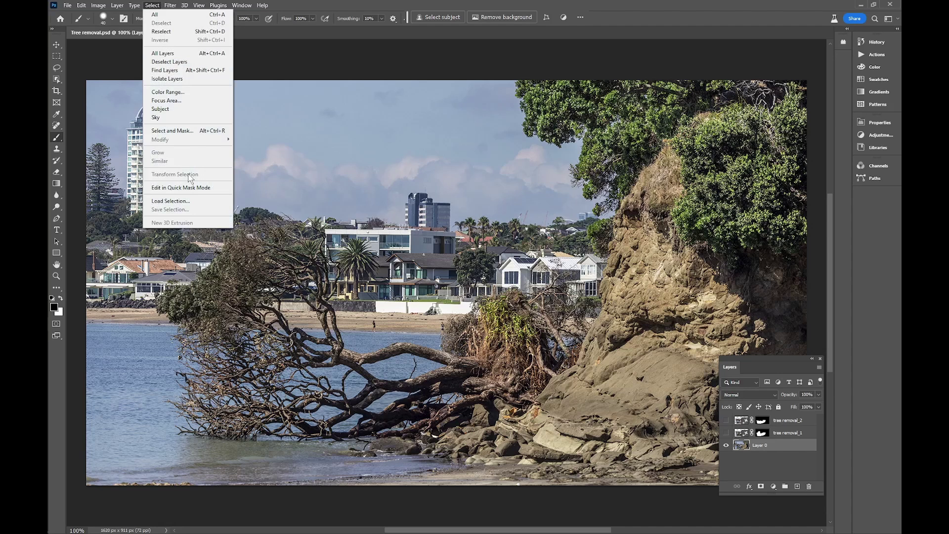
{"action": "left_click", "coordinate": [184, 202]}
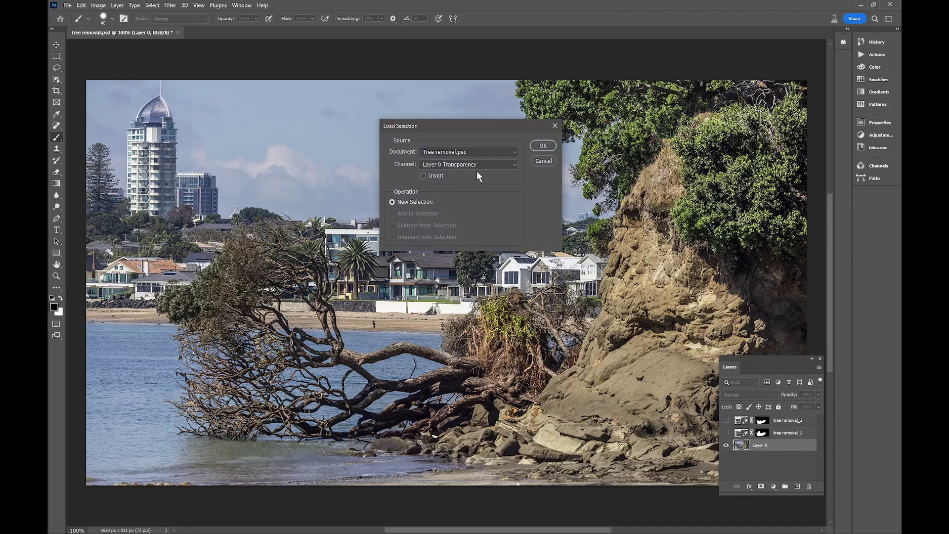
Step: Load the saved 'gen fill' channel as a selection, preview it in Quick Mask, then deselect
{"action": "left_click", "coordinate": [490, 164]}
{"action": "left_click", "coordinate": [464, 187]}
{"action": "left_click", "coordinate": [543, 146]}
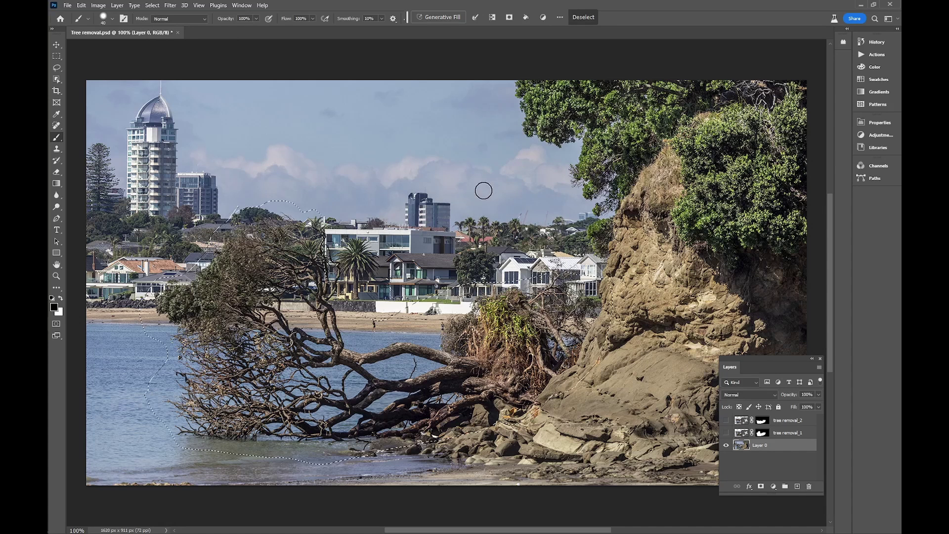
{"action": "key", "text": "q"}
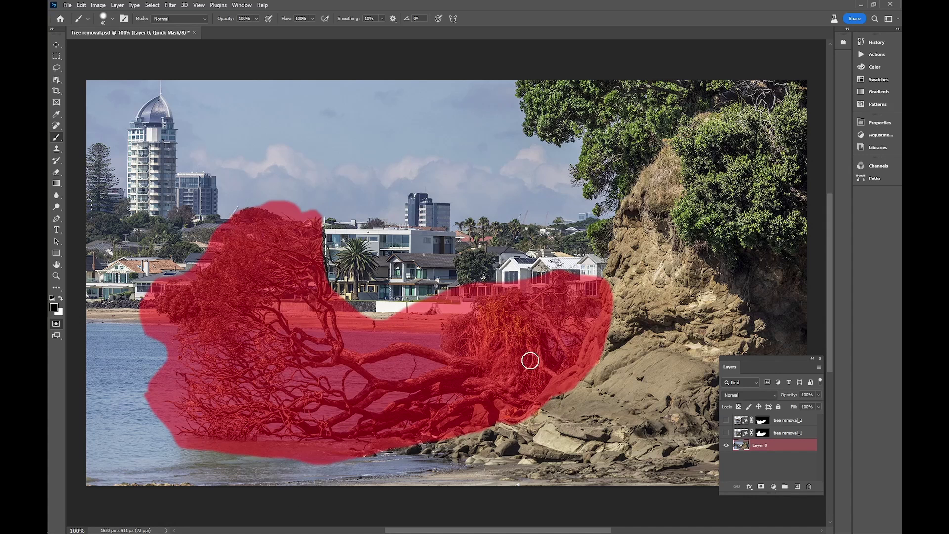
{"action": "key", "text": "q"}
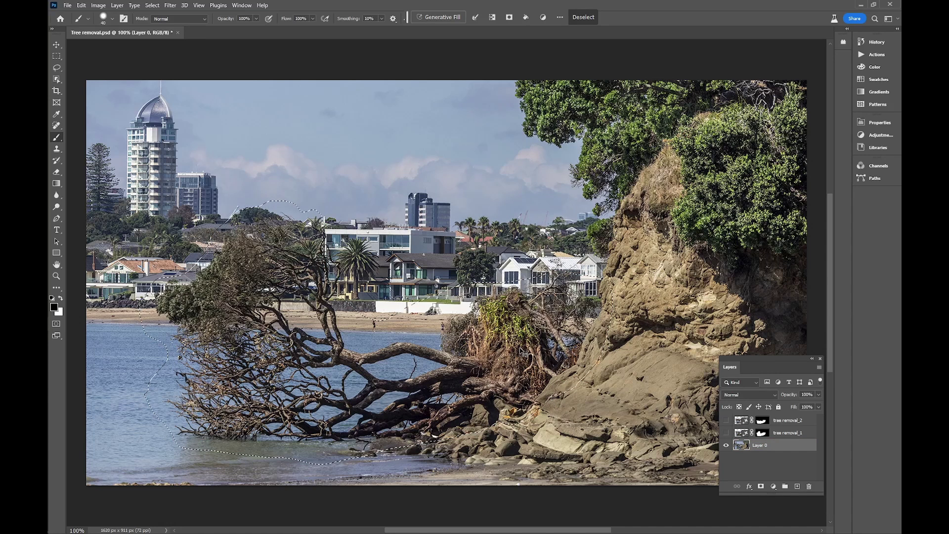
{"action": "key", "text": "ctrl+d"}
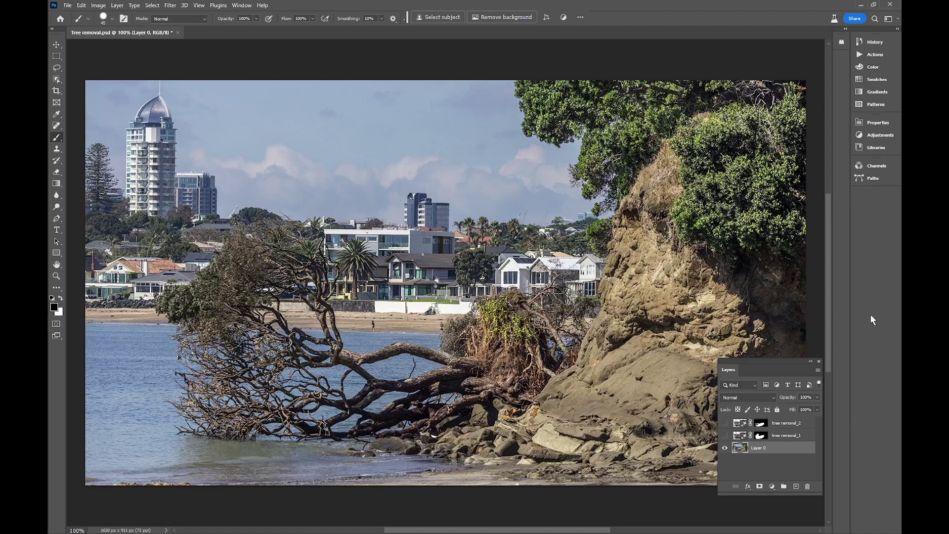
Step: Show tree removal_1 and compare its variations, settling on the first with large rocks
{"action": "left_click", "coordinate": [864, 121]}
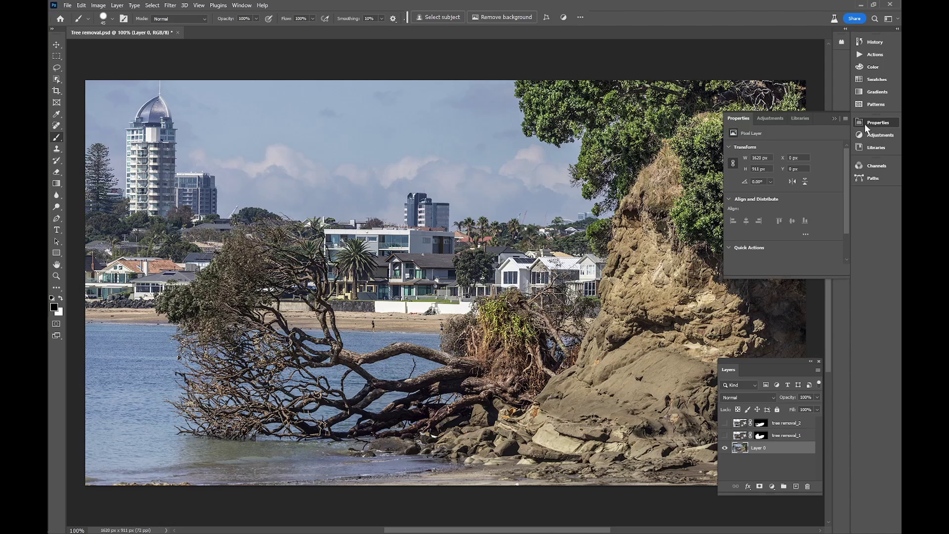
{"action": "left_click", "coordinate": [802, 434]}
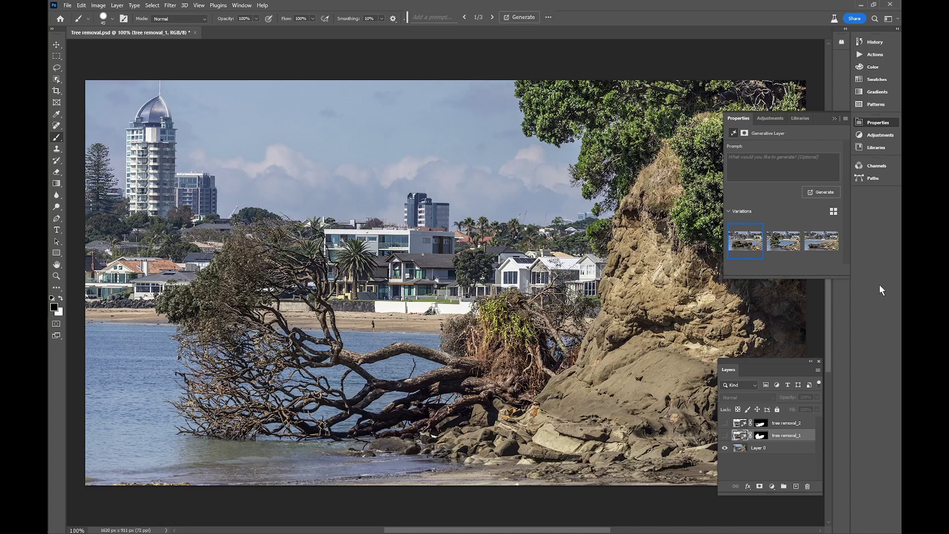
{"action": "left_click", "coordinate": [724, 435]}
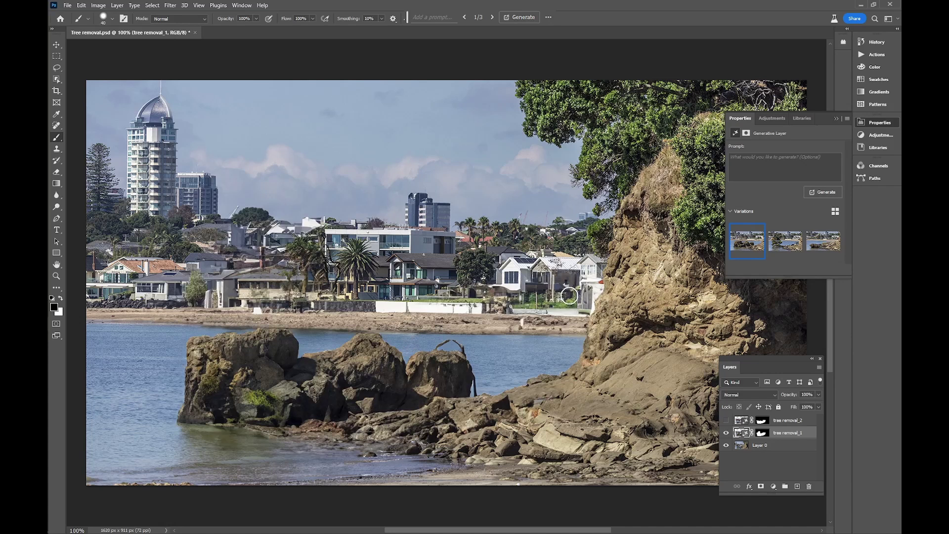
{"action": "left_click", "coordinate": [780, 240]}
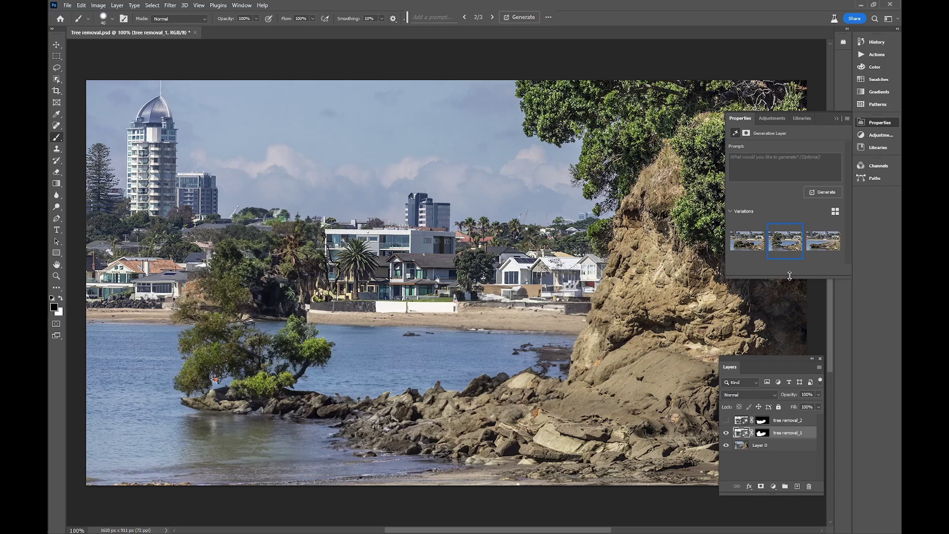
{"action": "left_click", "coordinate": [822, 246]}
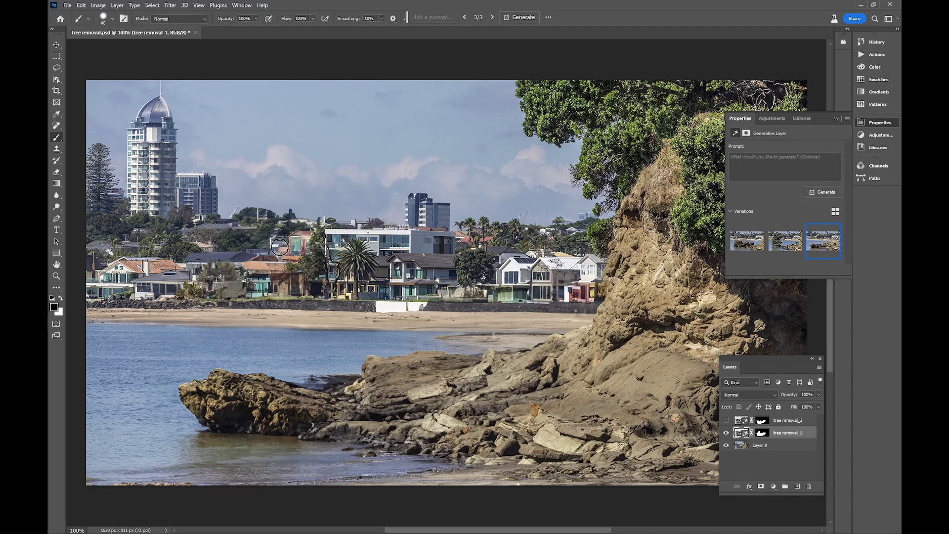
{"action": "left_click", "coordinate": [738, 243]}
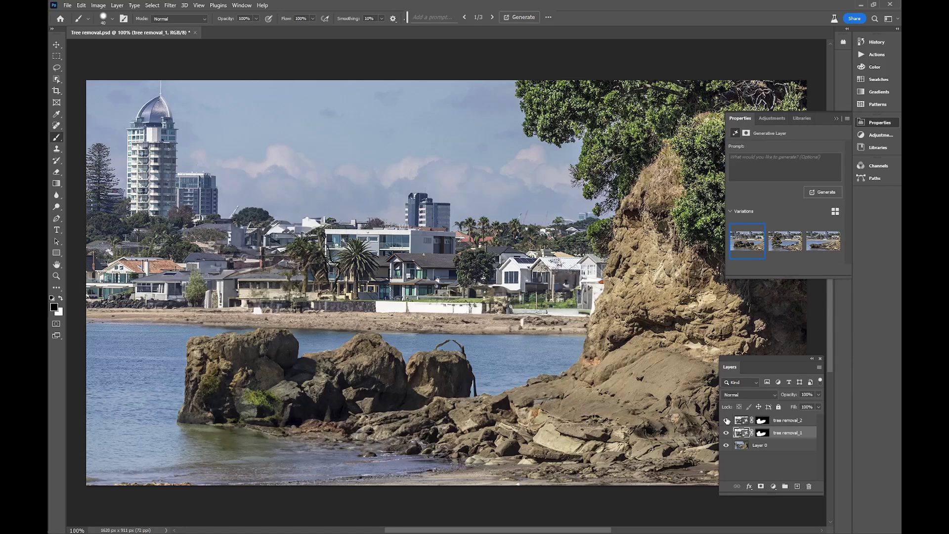
Step: Set tree removal_2 to its third variation, the flat rock shelf, and target its mask
{"action": "left_click", "coordinate": [790, 421]}
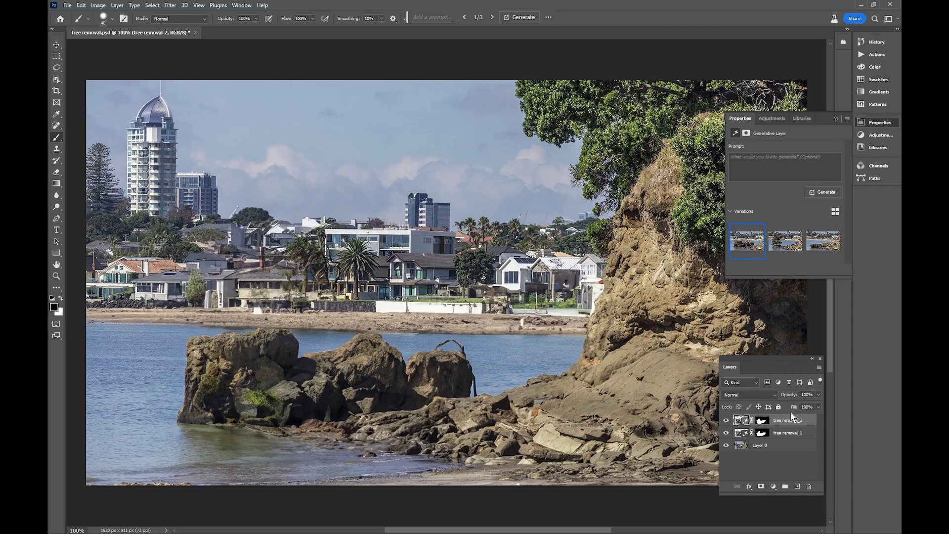
{"action": "mouse_move", "coordinate": [826, 245]}
{"action": "left_click", "coordinate": [827, 242]}
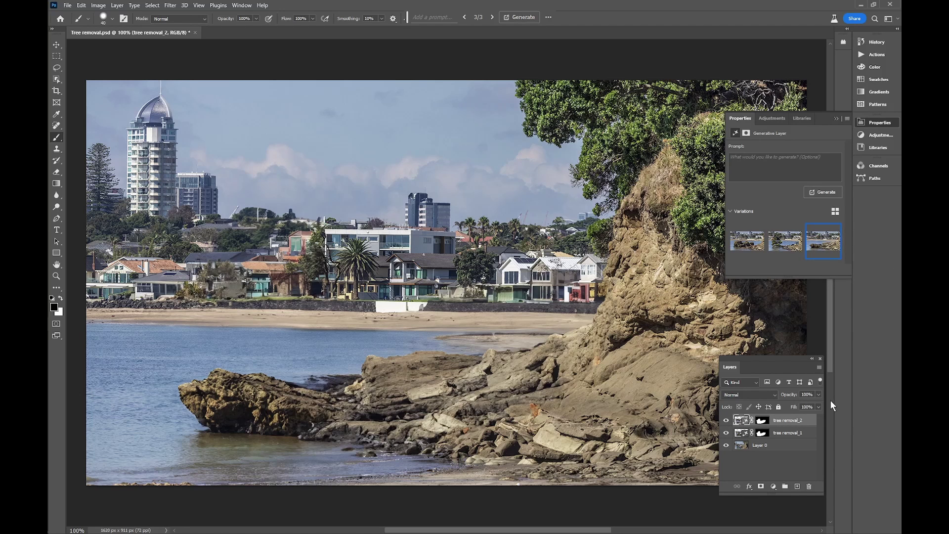
{"action": "left_click", "coordinate": [762, 421]}
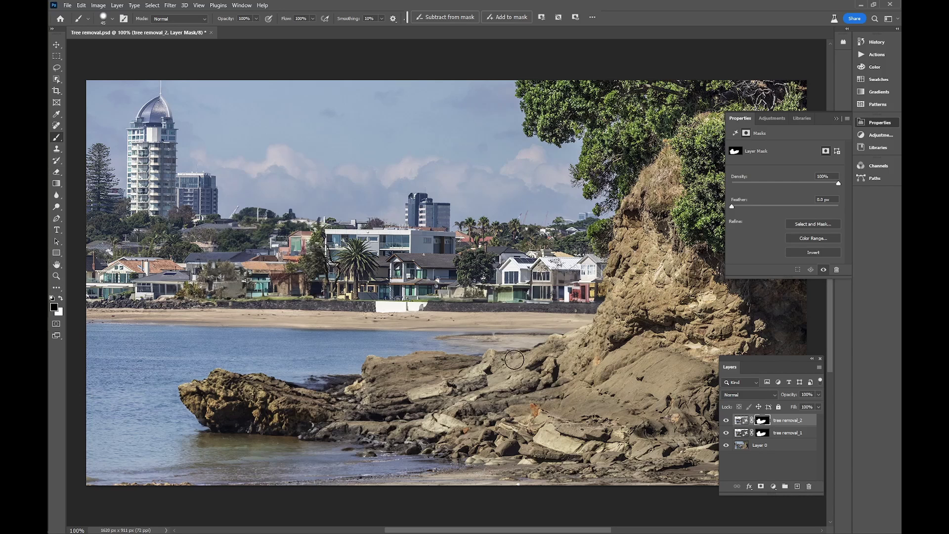
Step: With a larger brush, paint the tree removal_2 mask to reveal the lower layer over the left rock
{"action": "key", "text": "bracketright"}
{"action": "key", "text": "bracketright"}
{"action": "key", "text": "bracketright"}
{"action": "key", "text": "bracketright"}
{"action": "key", "text": "bracketright"}
{"action": "mouse_move", "coordinate": [297, 234]}
{"action": "left_mouse_down"}
{"action": "mouse_move", "coordinate": [276, 209]}
{"action": "mouse_move", "coordinate": [174, 225]}
{"action": "mouse_move", "coordinate": [351, 196]}
{"action": "mouse_move", "coordinate": [116, 240]}
{"action": "mouse_move", "coordinate": [317, 248]}
{"action": "mouse_move", "coordinate": [156, 257]}
{"action": "mouse_move", "coordinate": [329, 267]}
{"action": "mouse_move", "coordinate": [199, 271]}
{"action": "mouse_move", "coordinate": [296, 279]}
{"action": "mouse_move", "coordinate": [142, 270]}
{"action": "mouse_move", "coordinate": [92, 284]}
{"action": "mouse_move", "coordinate": [151, 298]}
{"action": "mouse_move", "coordinate": [313, 285]}
{"action": "mouse_move", "coordinate": [363, 296]}
{"action": "mouse_move", "coordinate": [364, 255]}
{"action": "mouse_move", "coordinate": [216, 241]}
{"action": "mouse_move", "coordinate": [453, 236]}
{"action": "left_mouse_up"}
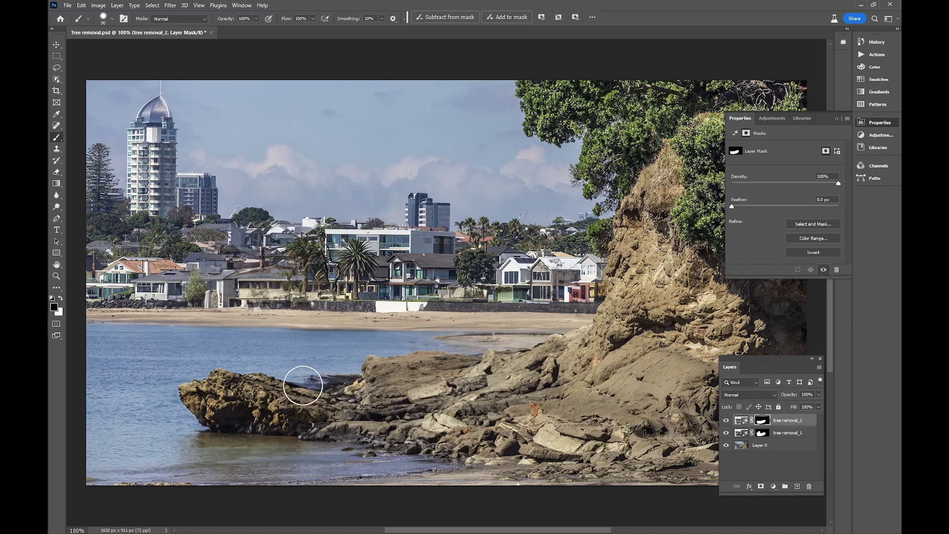
{"action": "mouse_move", "coordinate": [302, 385]}
{"action": "left_mouse_down"}
{"action": "mouse_move", "coordinate": [225, 372]}
{"action": "mouse_move", "coordinate": [186, 381]}
{"action": "mouse_move", "coordinate": [186, 361]}
{"action": "mouse_move", "coordinate": [199, 355]}
{"action": "mouse_move", "coordinate": [188, 396]}
{"action": "mouse_move", "coordinate": [199, 435]}
{"action": "mouse_move", "coordinate": [205, 357]}
{"action": "mouse_move", "coordinate": [254, 351]}
{"action": "mouse_move", "coordinate": [263, 364]}
{"action": "mouse_move", "coordinate": [262, 346]}
{"action": "mouse_move", "coordinate": [256, 363]}
{"action": "mouse_move", "coordinate": [274, 375]}
{"action": "mouse_move", "coordinate": [263, 342]}
{"action": "left_mouse_up"}
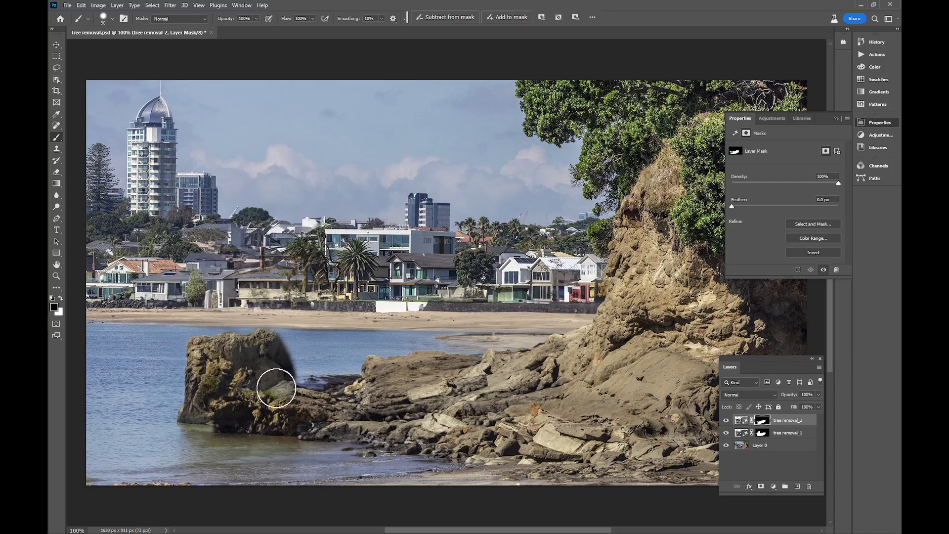
Step: Raise brush hardness, shrink the brush, and paint black along the left rock's top edge
{"action": "left_click", "coordinate": [113, 18]}
{"action": "left_click_drag", "start_coordinate": [132, 69], "coordinate": [151, 70]}
{"action": "left_click", "coordinate": [286, 50]}
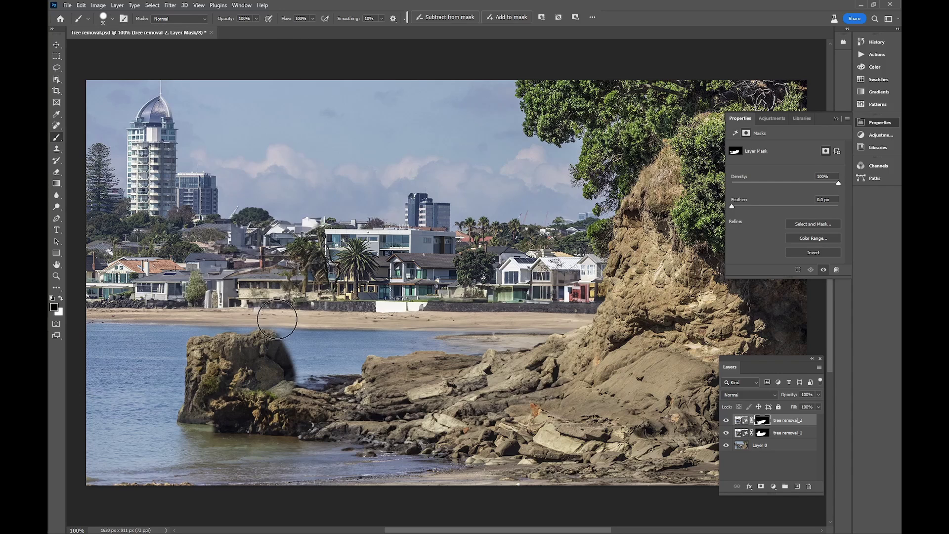
{"action": "key", "text": "bracketleft"}
{"action": "key", "text": "bracketleft"}
{"action": "key", "text": "bracketleft"}
{"action": "mouse_move", "coordinate": [253, 348]}
{"action": "left_mouse_down"}
{"action": "mouse_move", "coordinate": [271, 343]}
{"action": "mouse_move", "coordinate": [280, 389]}
{"action": "left_mouse_up"}
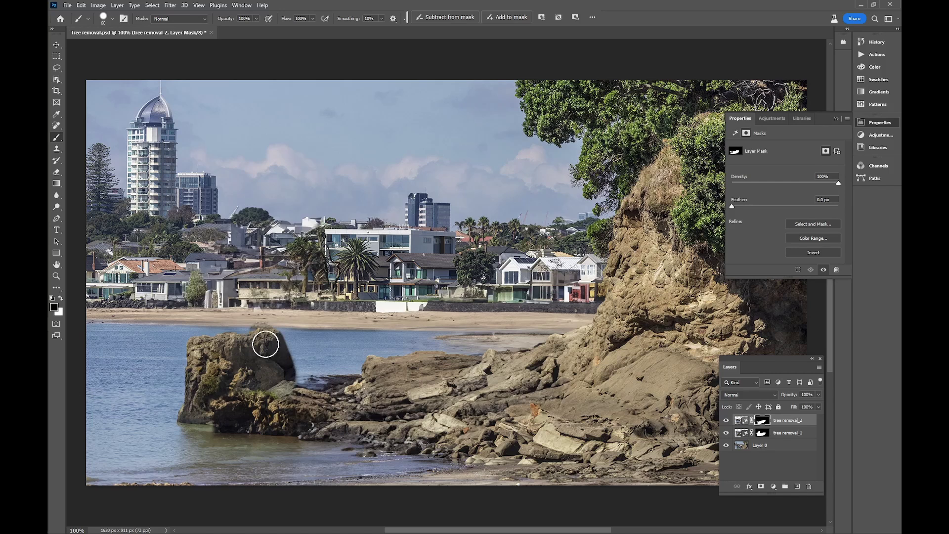
Step: Switch to white and paint away the grey blotch above the left rock
{"action": "key", "text": "x"}
{"action": "key", "text": "bracketleft"}
{"action": "key", "text": "bracketleft"}
{"action": "key", "text": "bracketleft"}
{"action": "mouse_move", "coordinate": [254, 312]}
{"action": "left_mouse_down"}
{"action": "mouse_move", "coordinate": [239, 321]}
{"action": "mouse_move", "coordinate": [251, 320]}
{"action": "left_mouse_up"}
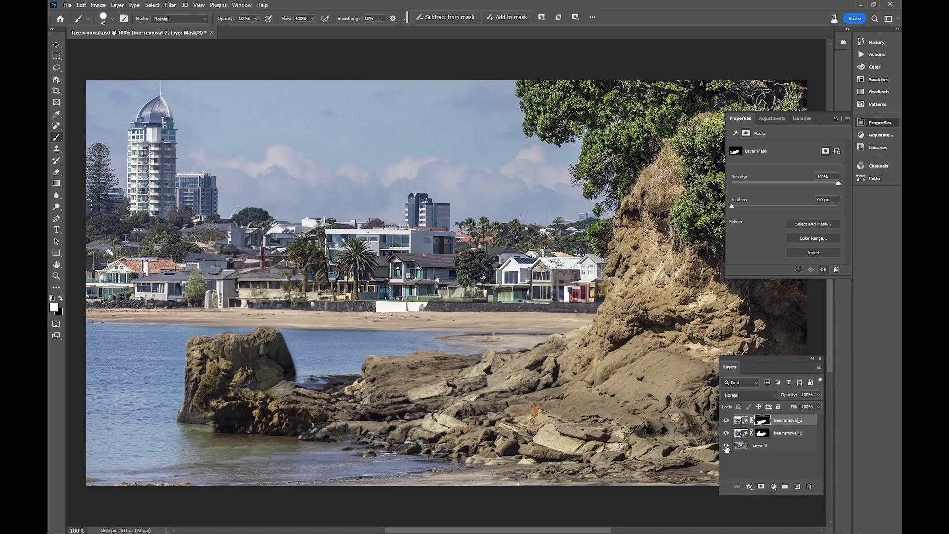
{"action": "left_click", "coordinate": [776, 445]}
{"action": "left_click", "coordinate": [727, 446], "text": "alt"}
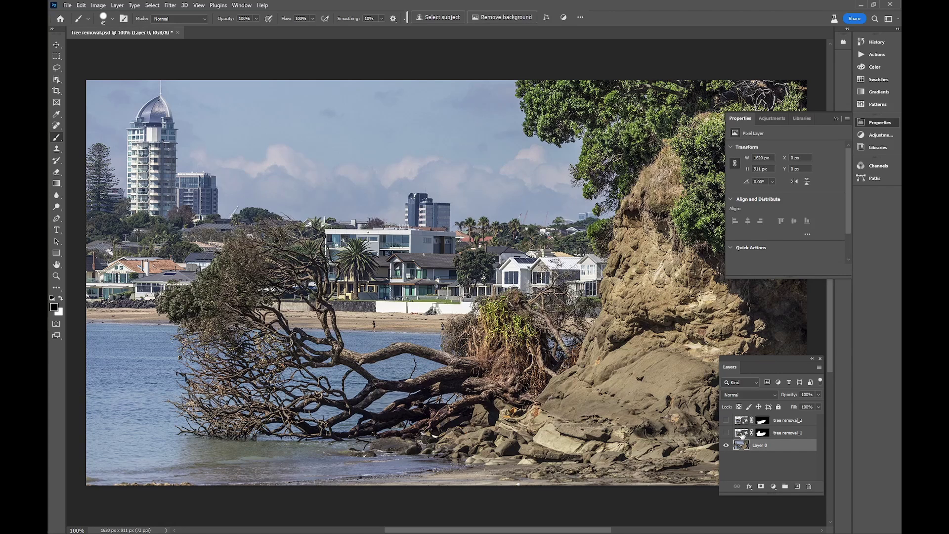
{"action": "left_click", "coordinate": [726, 433]}
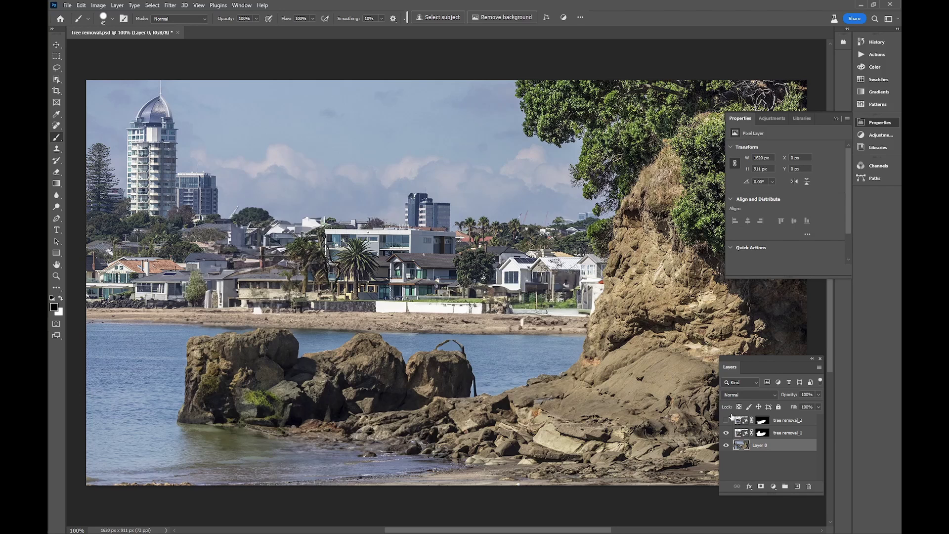
{"action": "left_click", "coordinate": [726, 420]}
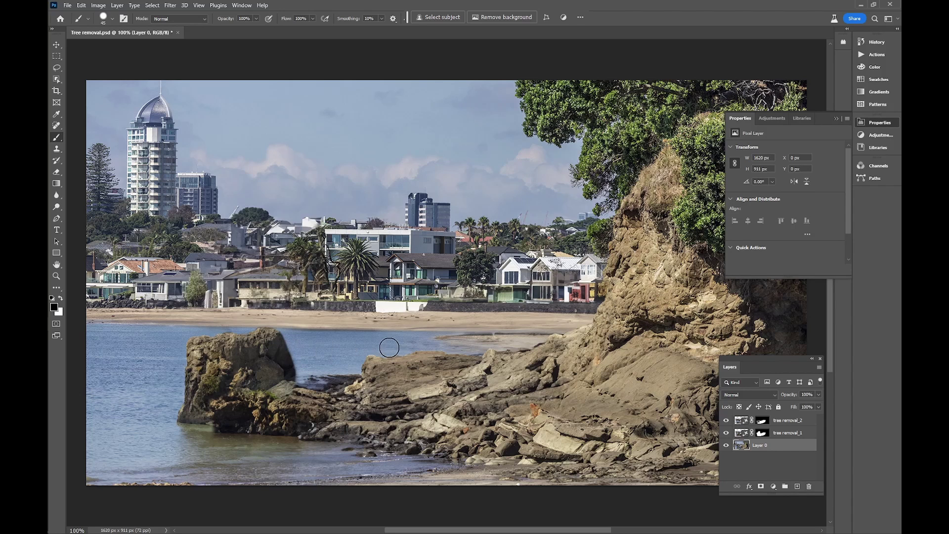
{"action": "left_click", "coordinate": [726, 421]}
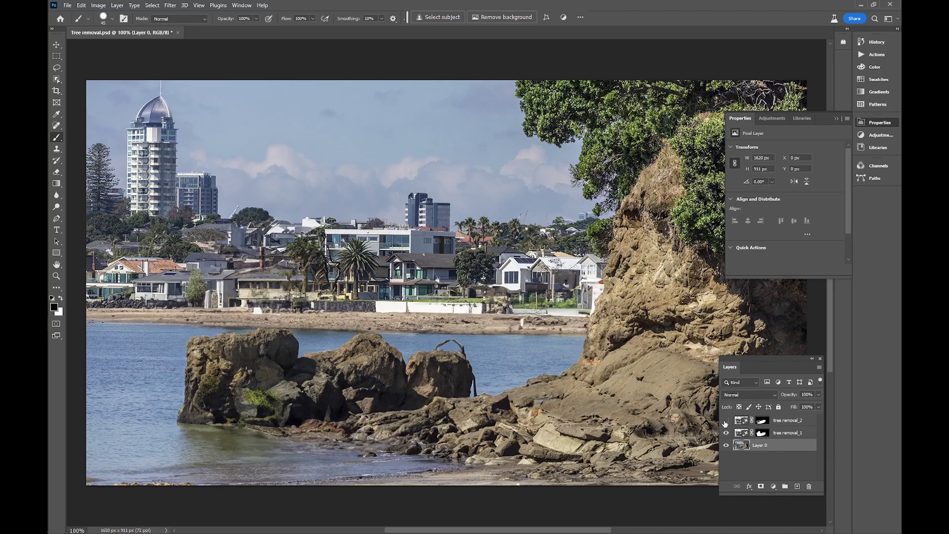
{"action": "left_click", "coordinate": [725, 421]}
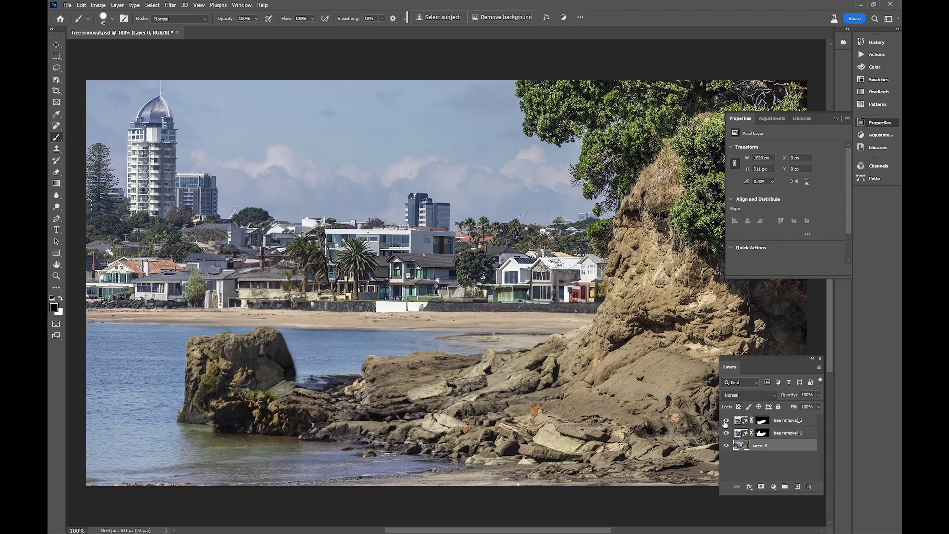
{"action": "left_click", "coordinate": [726, 446], "text": "alt"}
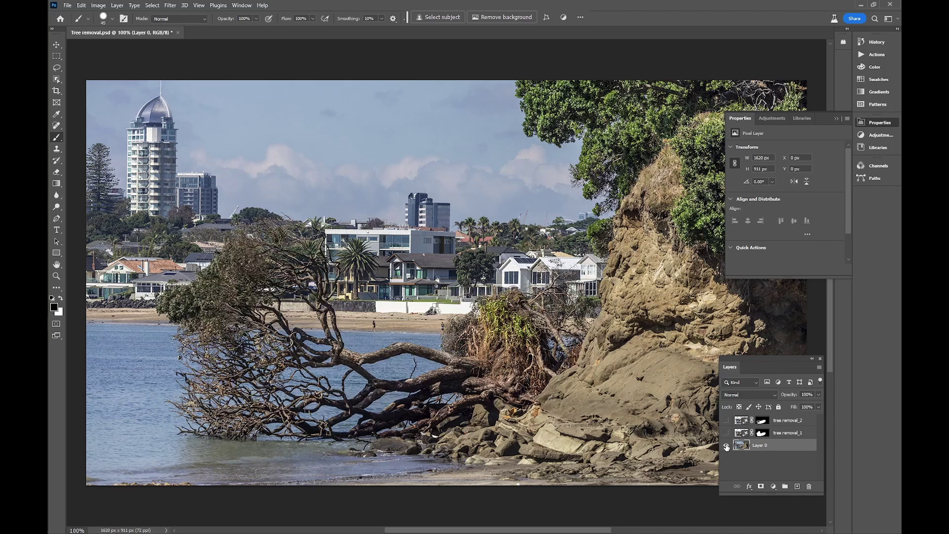
{"action": "left_click", "coordinate": [726, 445], "text": "alt"}
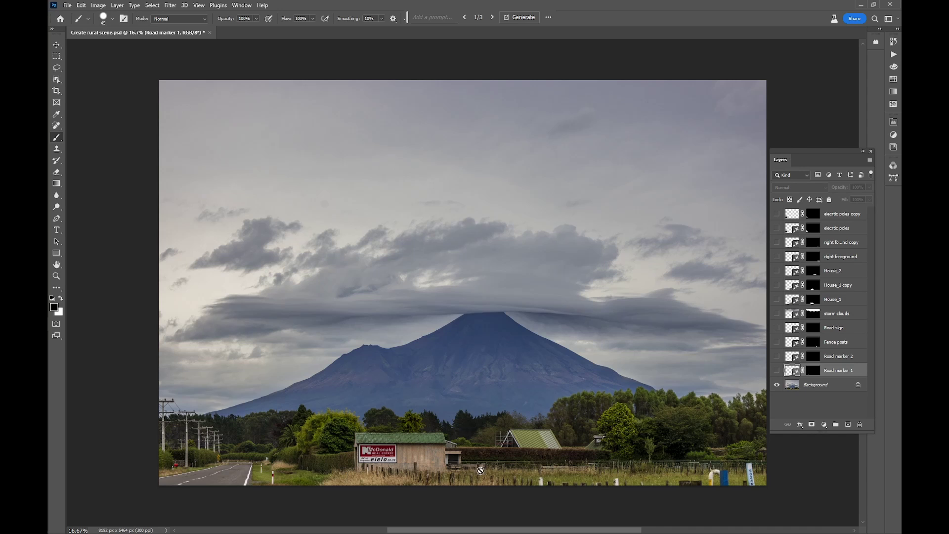
Step: Show Road marker 1, Road marker 2, Fence posts and the storm clouds layers
{"action": "left_click", "coordinate": [777, 370]}
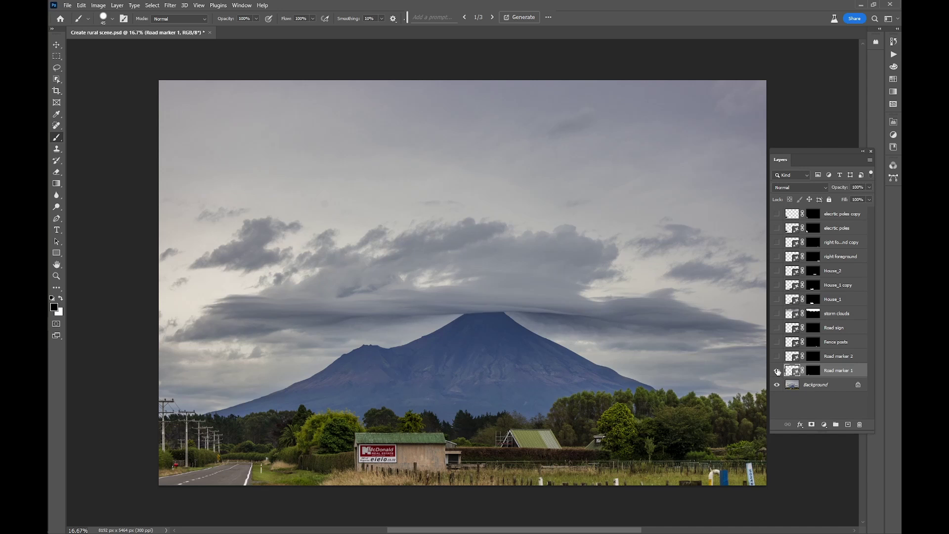
{"action": "left_click", "coordinate": [777, 356]}
{"action": "left_click", "coordinate": [776, 342]}
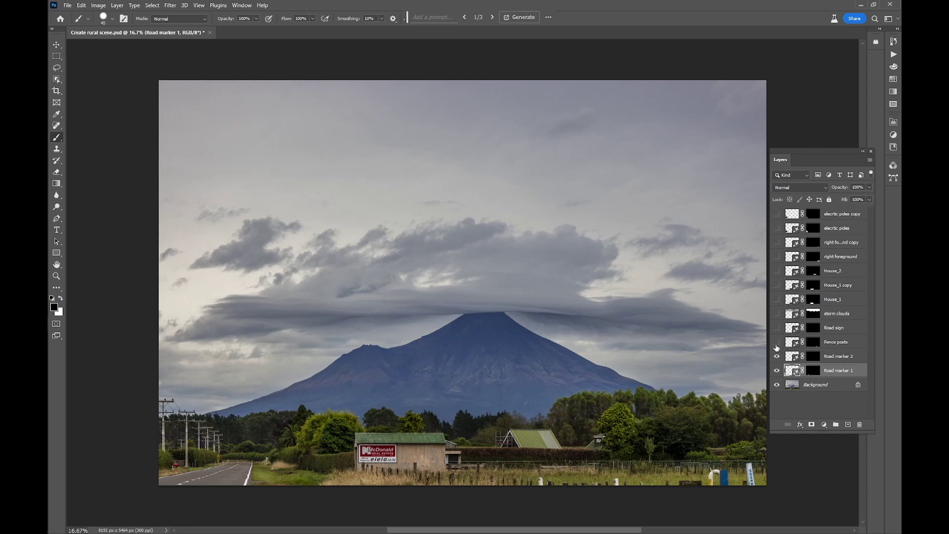
{"action": "left_click", "coordinate": [777, 314]}
{"action": "left_click", "coordinate": [777, 314]}
{"action": "left_click", "coordinate": [777, 314]}
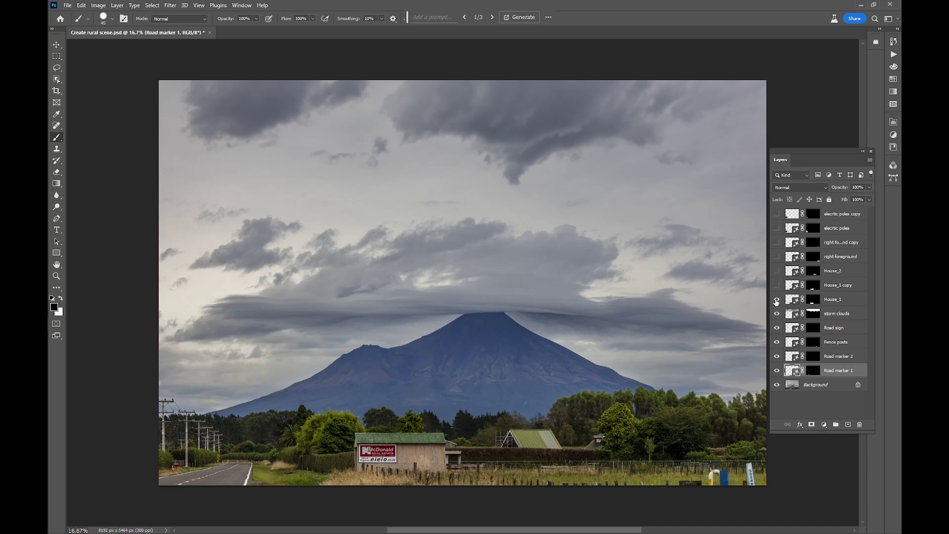
Step: Show House_1, House_1 copy and House_2 to cover the original houses, comparing on and off
{"action": "left_click", "coordinate": [777, 300]}
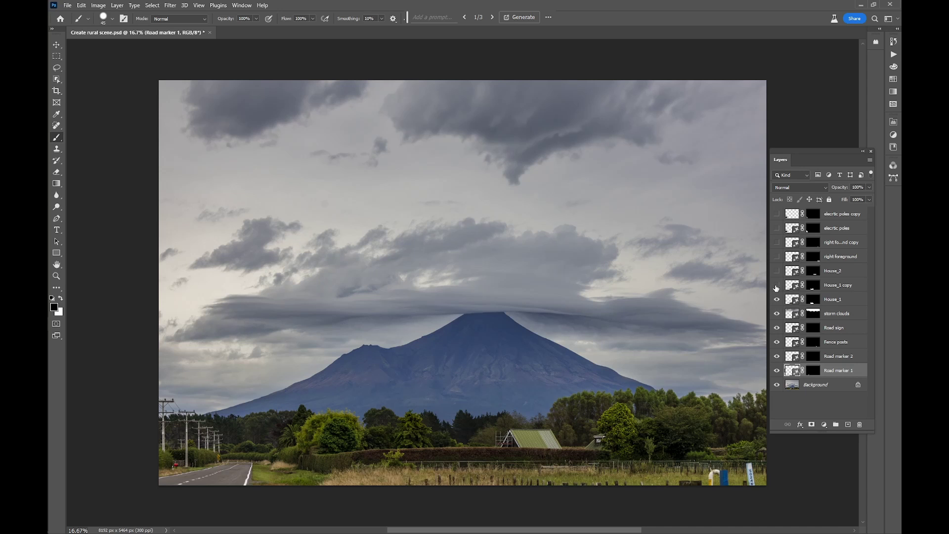
{"action": "left_click", "coordinate": [776, 285]}
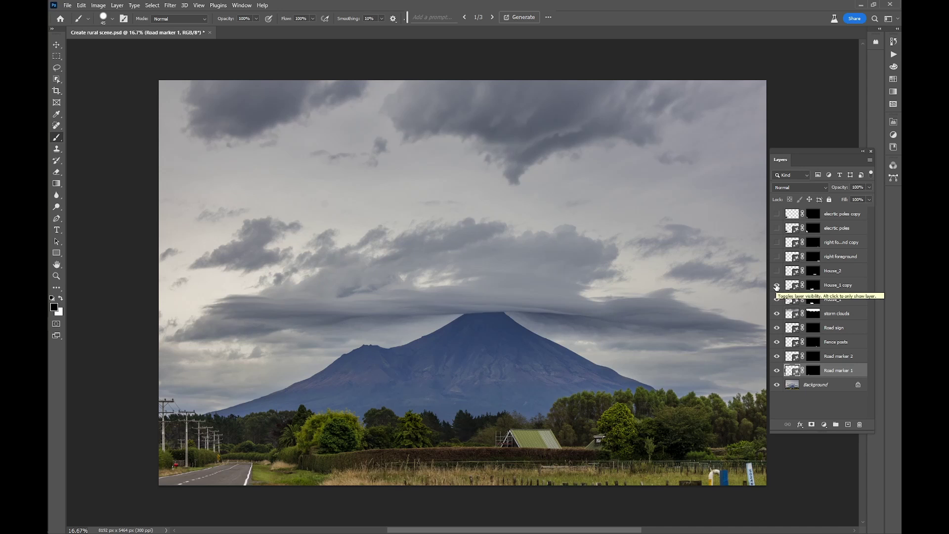
{"action": "left_click", "coordinate": [776, 286]}
{"action": "left_click", "coordinate": [777, 286]}
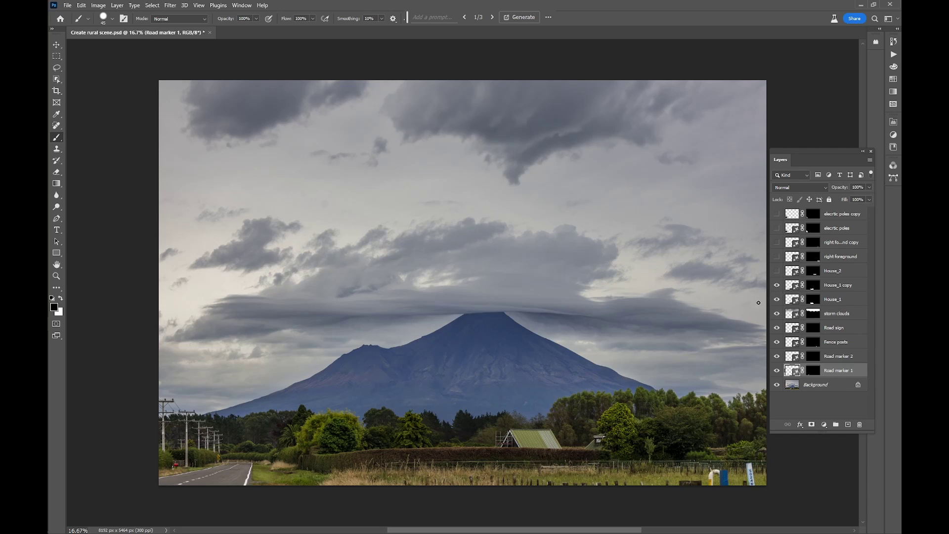
{"action": "left_click", "coordinate": [776, 286]}
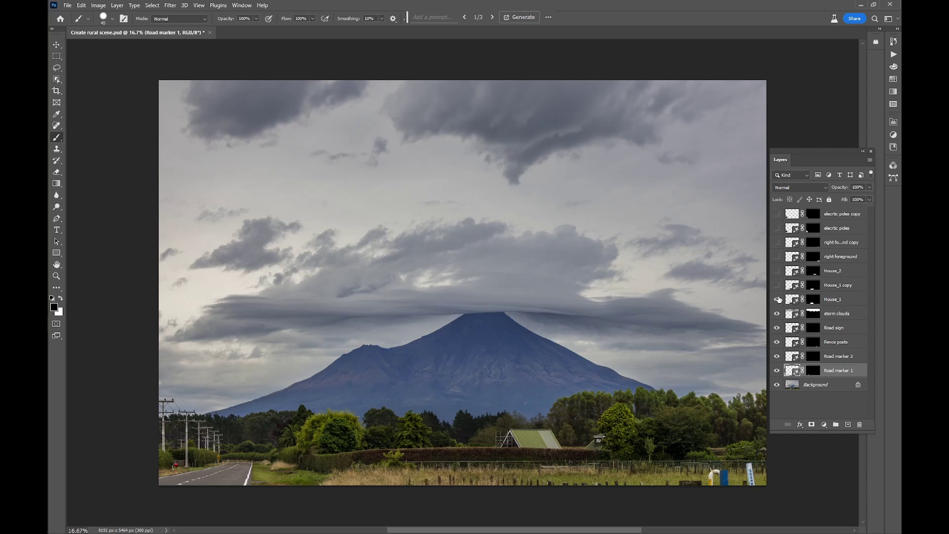
{"action": "left_click", "coordinate": [776, 285]}
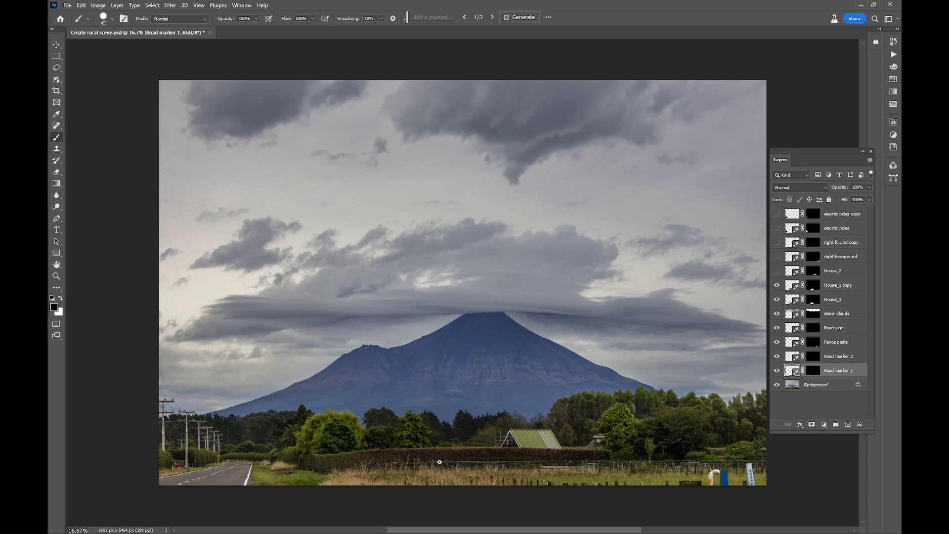
{"action": "left_click", "coordinate": [777, 271]}
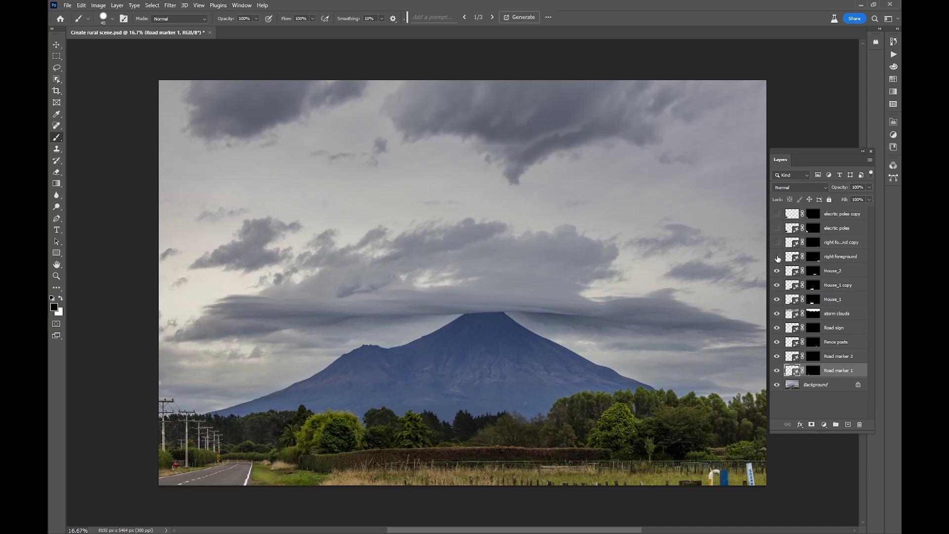
Step: Show the right foreground grass layer and its copy, toggling each to compare
{"action": "left_click", "coordinate": [776, 257]}
{"action": "left_click", "coordinate": [777, 257]}
{"action": "left_click", "coordinate": [777, 257]}
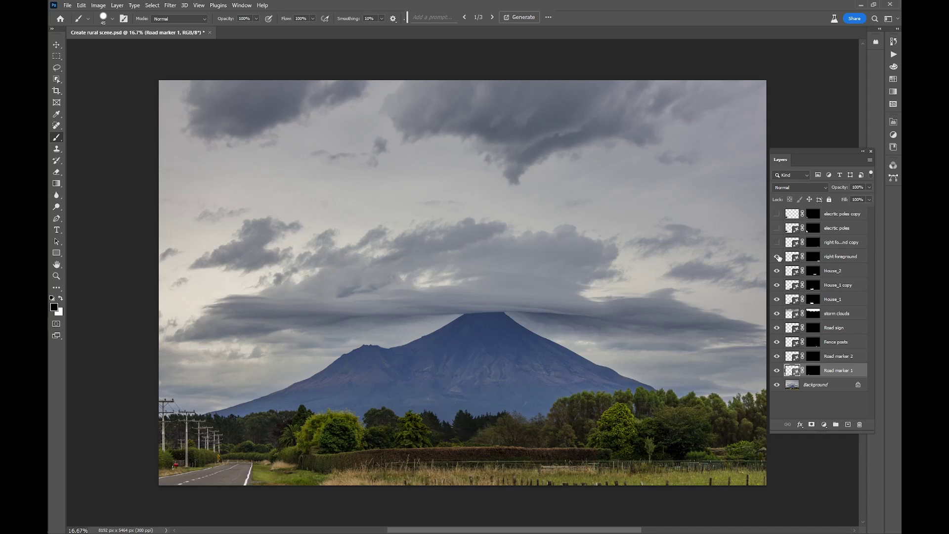
{"action": "left_click", "coordinate": [777, 242]}
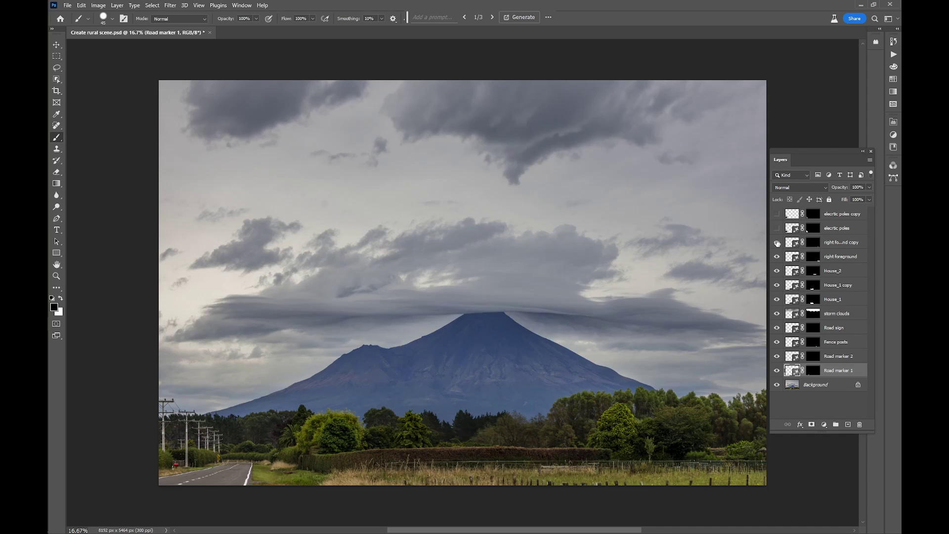
{"action": "left_click", "coordinate": [777, 242]}
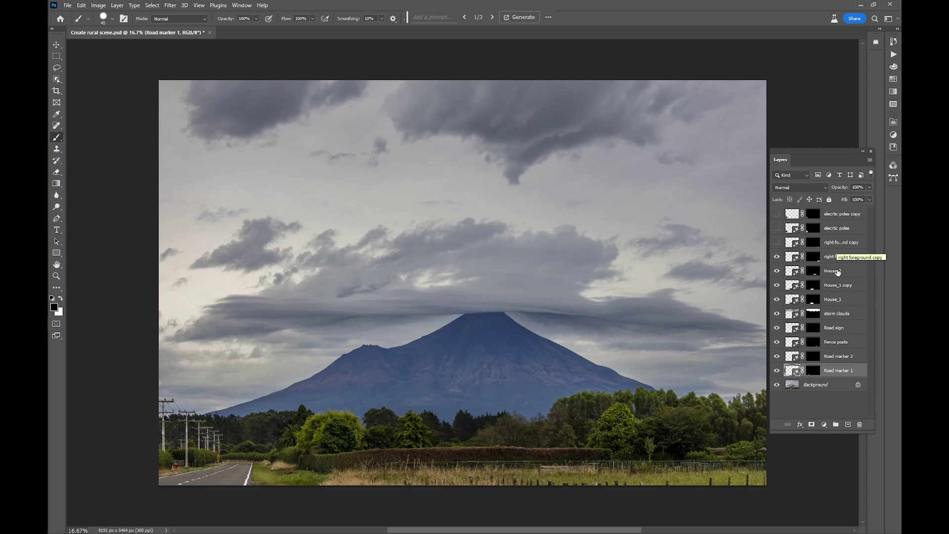
{"action": "left_click", "coordinate": [776, 242]}
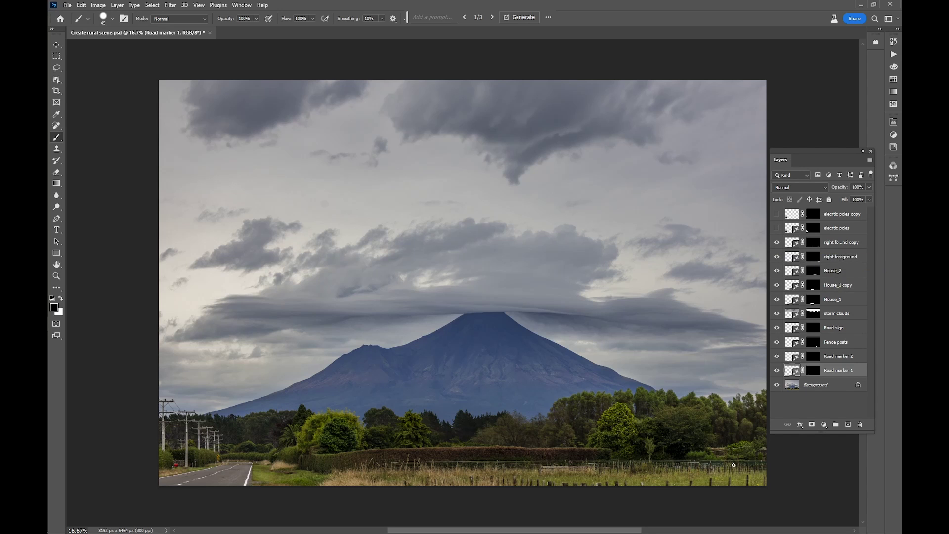
Step: Turn on electric poles and its copy, then Alt-click to show only the Background photo
{"action": "left_click", "coordinate": [776, 229]}
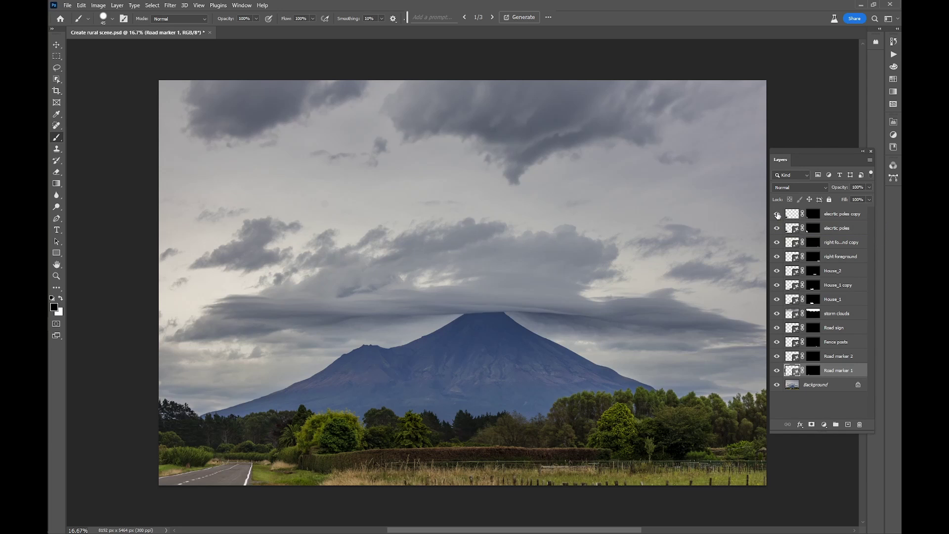
{"action": "left_click", "coordinate": [776, 228]}
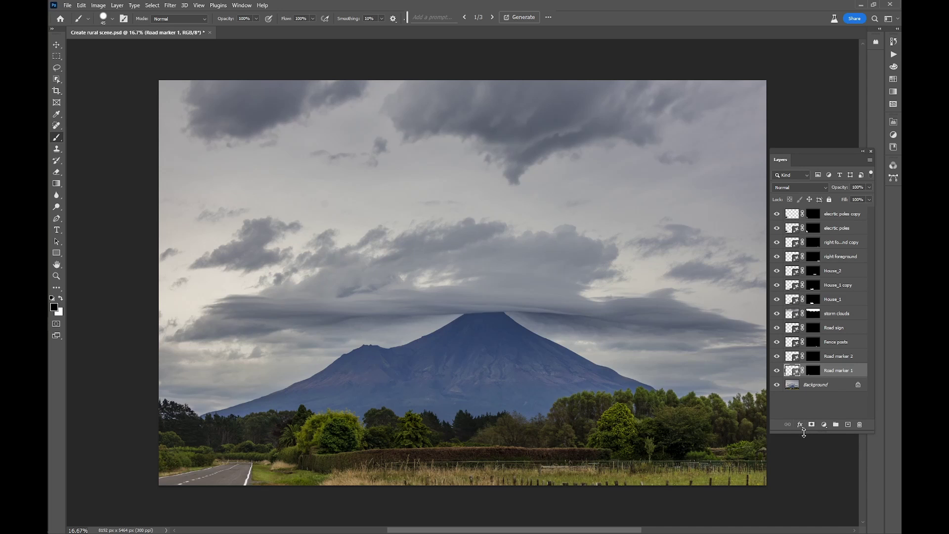
{"action": "left_click", "coordinate": [778, 385], "text": "alt"}
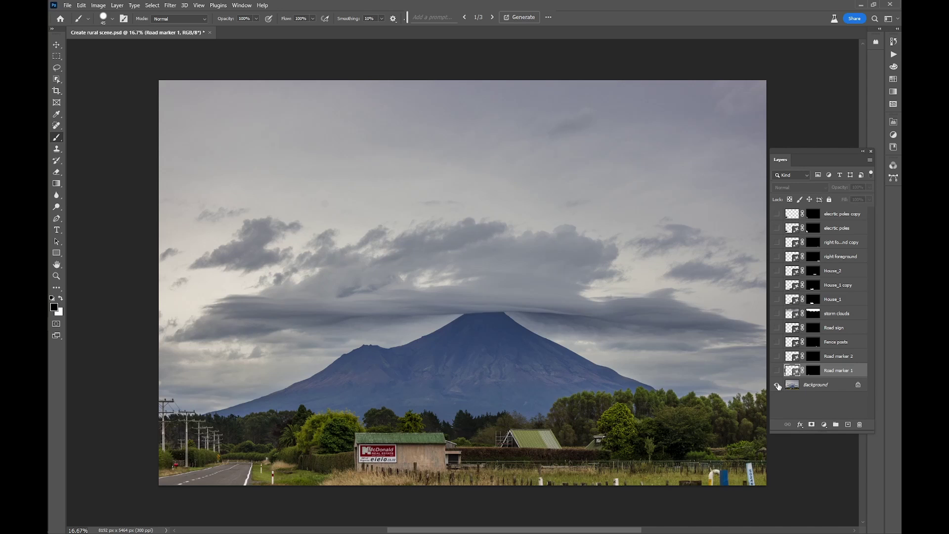
Step: Alt-click the Background eye to make all composite layers visible again
{"action": "left_click", "coordinate": [777, 385], "text": "alt"}
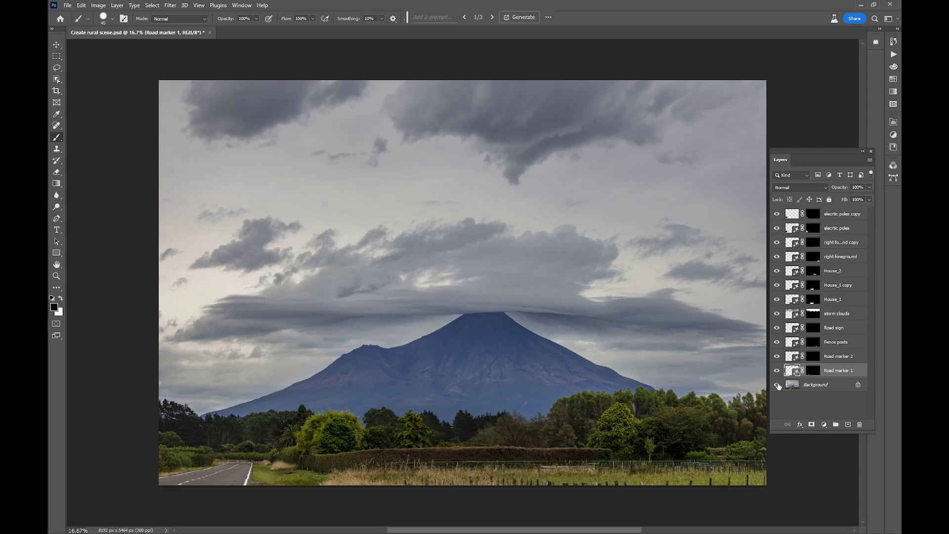